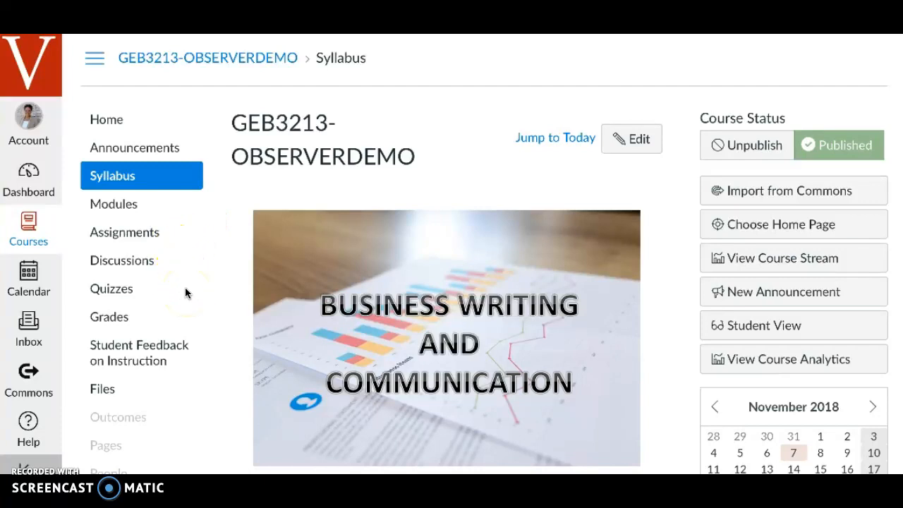
# In the course's assignments, create an assignment group named "In Class Extra Credit" worth 0% of the total grade.
pyautogui.click(134, 235)
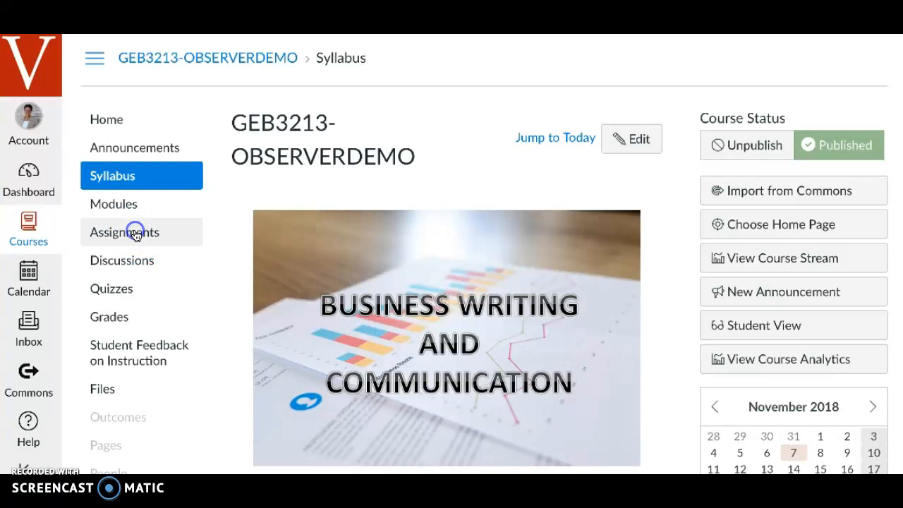
pyautogui.click(136, 234)
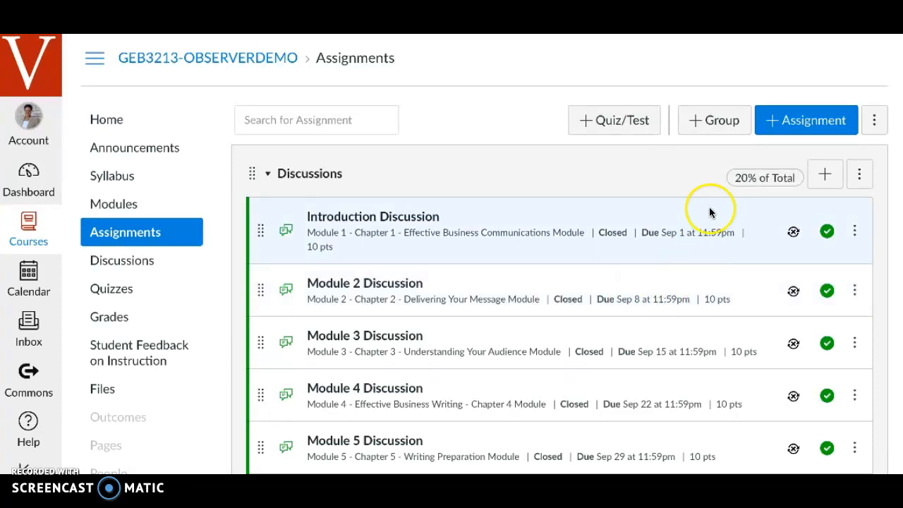
pyautogui.click(701, 122)
pyautogui.click(505, 245)
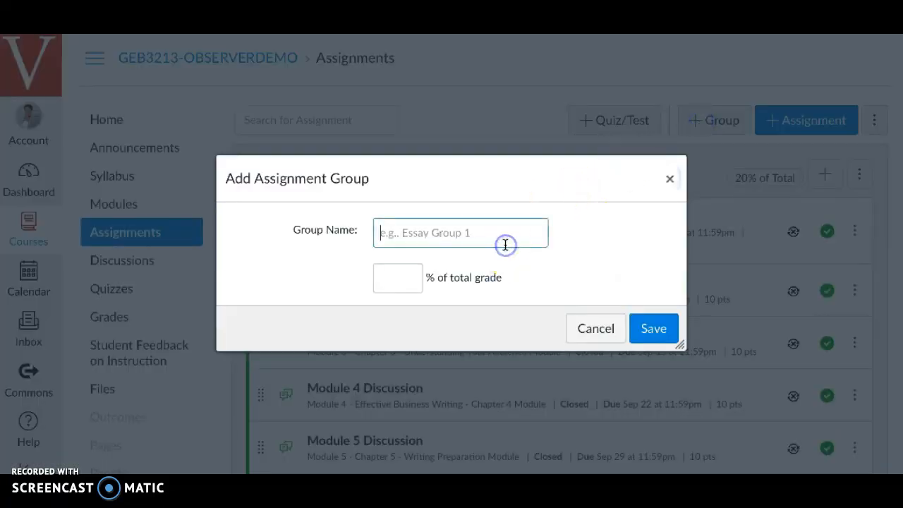
pyautogui.write('In Class Extra Credit')
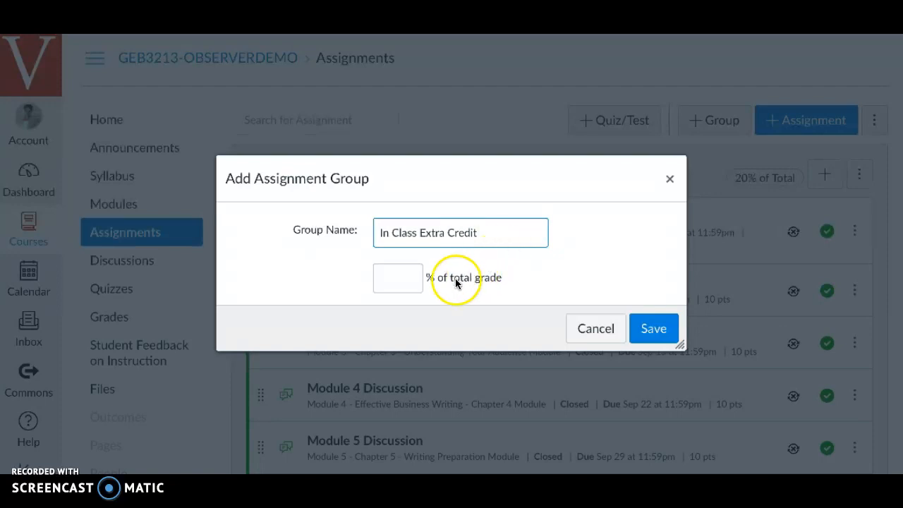
pyautogui.click(417, 280)
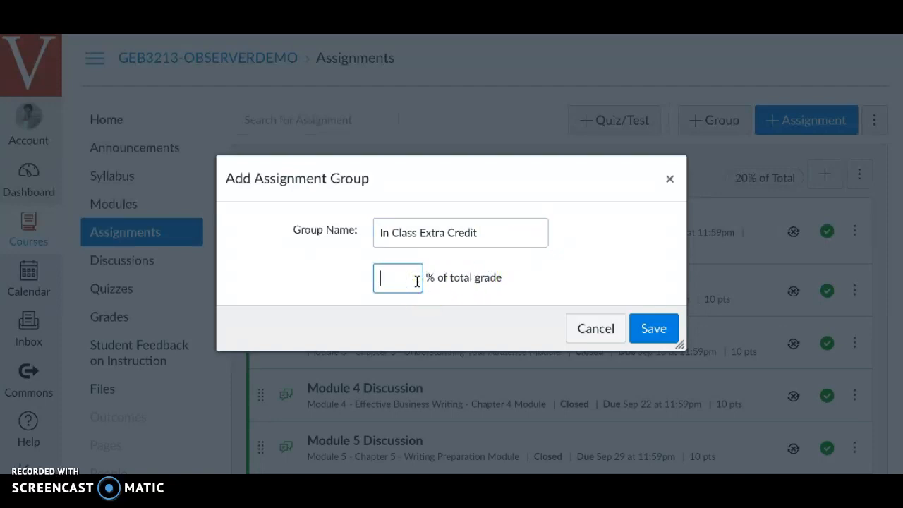
pyautogui.click(417, 281)
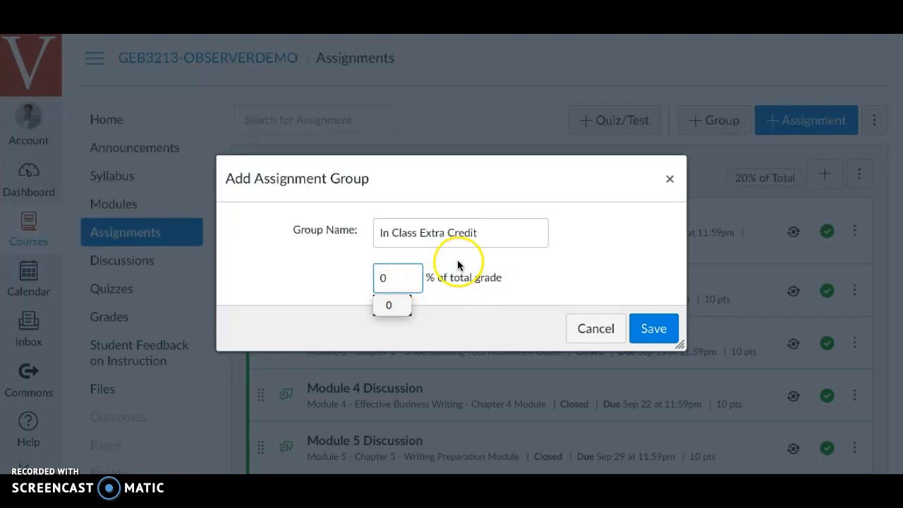
pyautogui.click(527, 275)
pyautogui.click(654, 330)
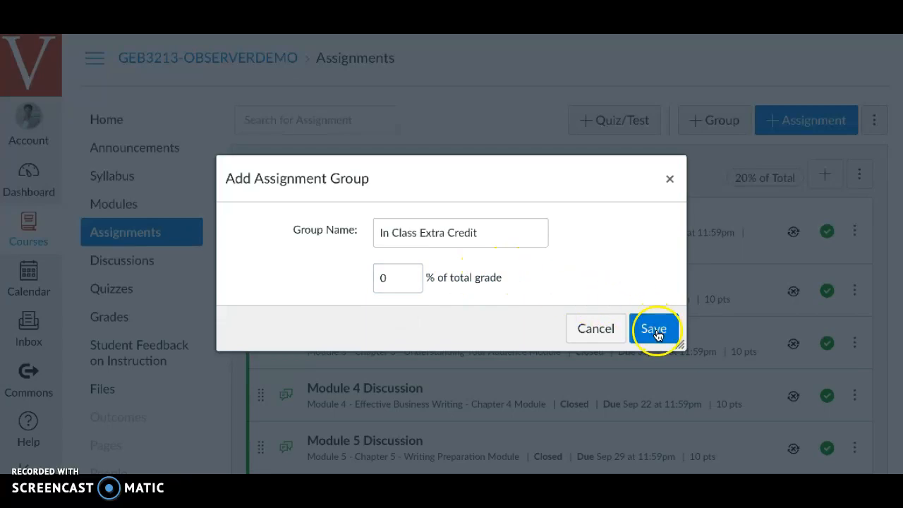
# Add an assignment named "Module 1 Extra Credit" to the In Class Extra Credit group, due Nov 5, 2018, worth 20 points.
pyautogui.scroll(-15, 544, 376)
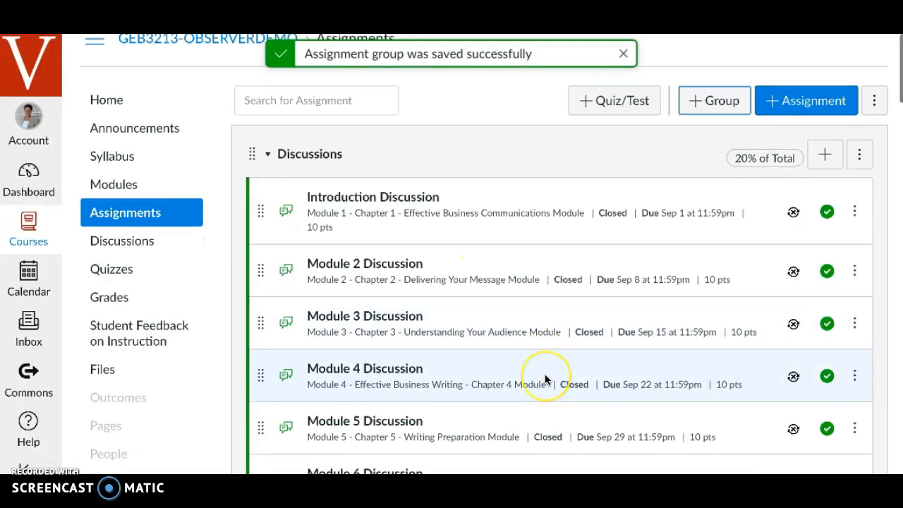
pyautogui.scroll(-10, 544, 374)
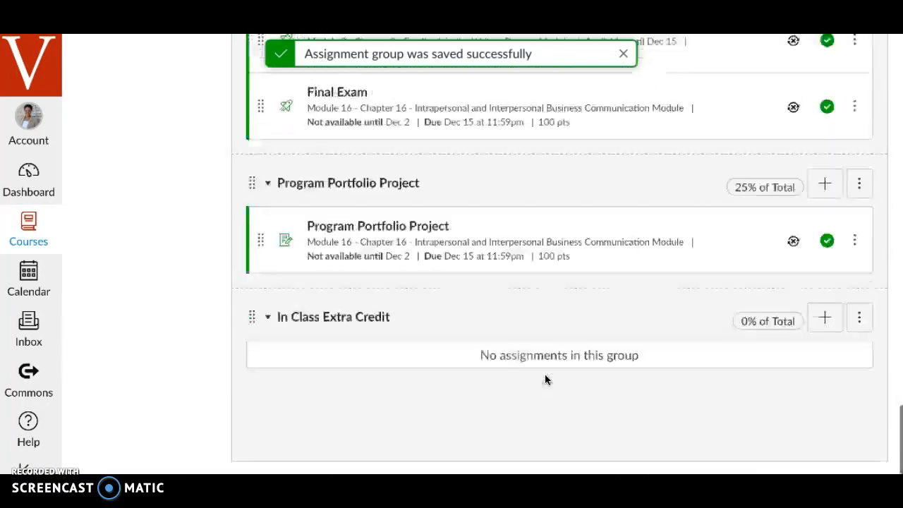
pyautogui.click(387, 335)
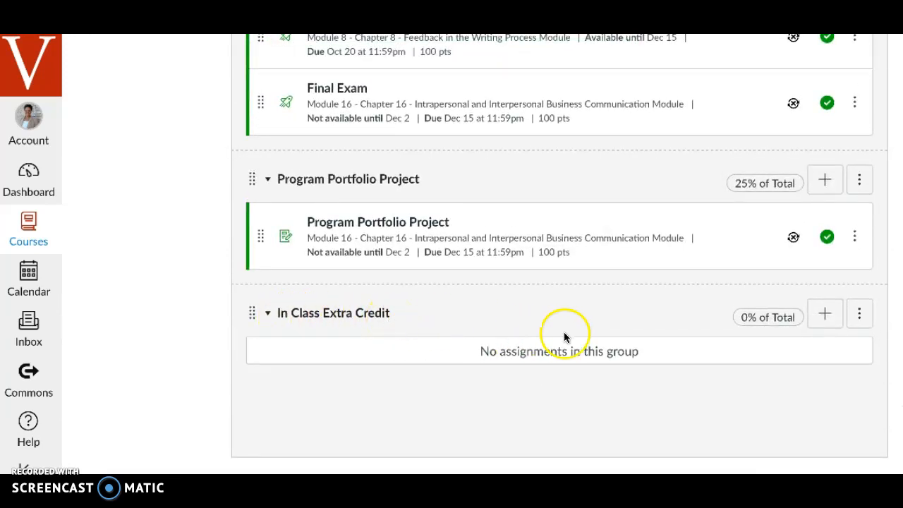
pyautogui.click(818, 321)
pyautogui.click(511, 218)
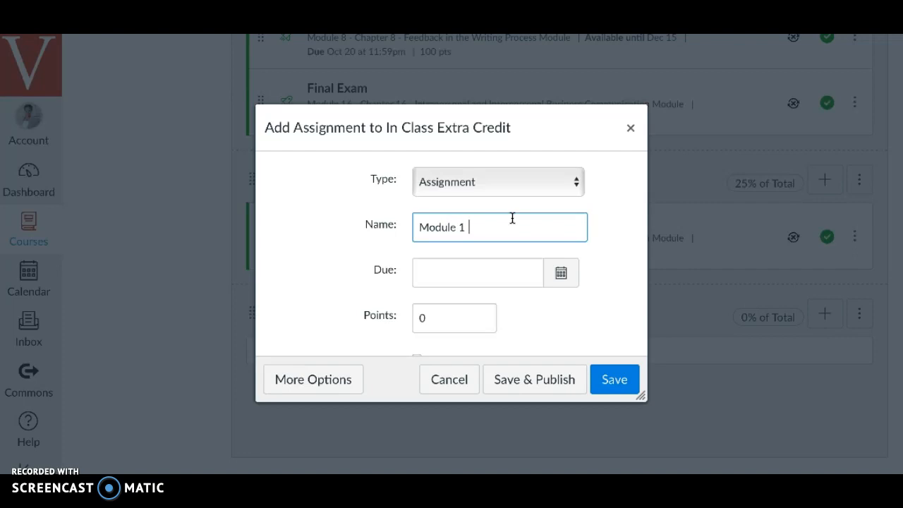
pyautogui.write('Module 1 Extra Credit')
pyautogui.click(562, 275)
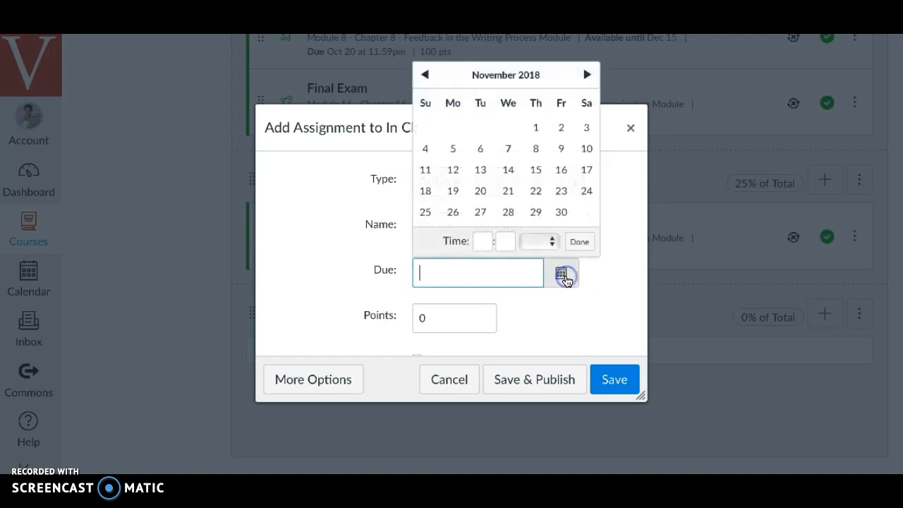
pyautogui.click(454, 149)
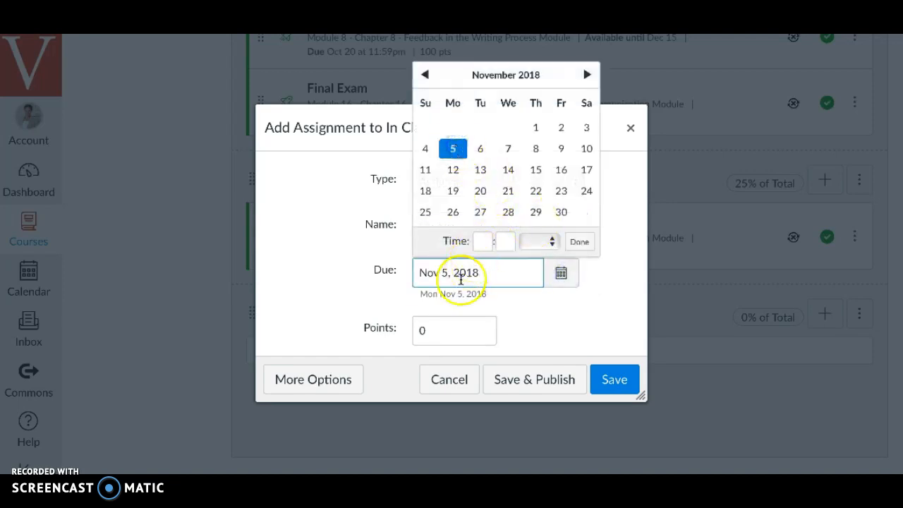
pyautogui.click(421, 330)
pyautogui.write('2')
pyautogui.click(621, 379)
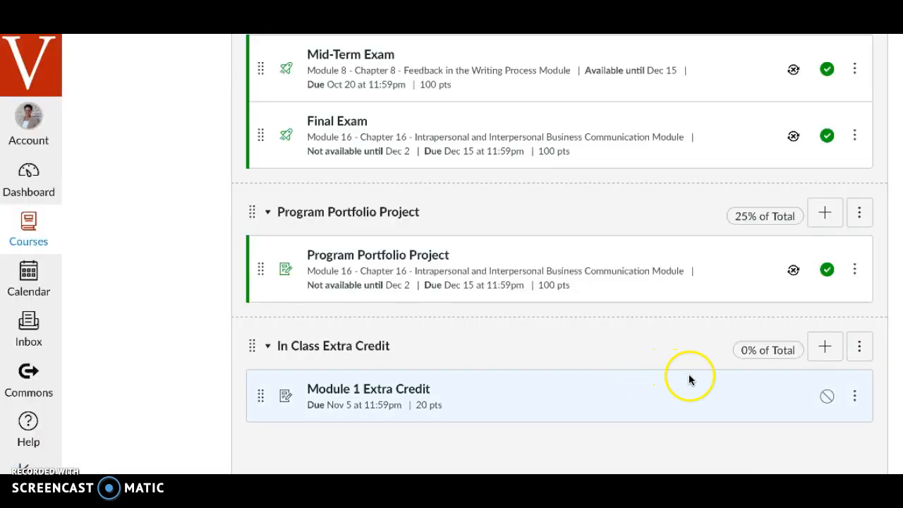
# Add an assignment named "Module 2 Extra Credit" to the In Class Extra Credit group, due Nov 12, 2018, worth 20 points.
pyautogui.click(825, 347)
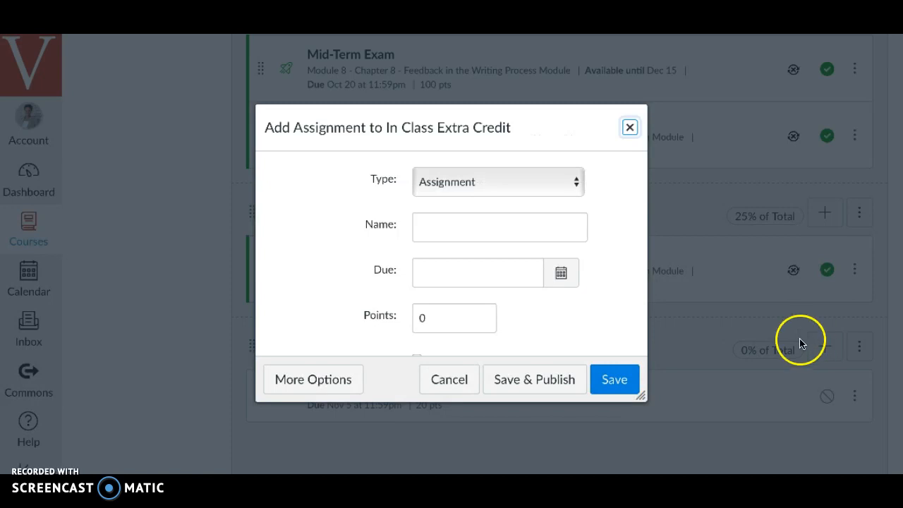
pyautogui.click(571, 226)
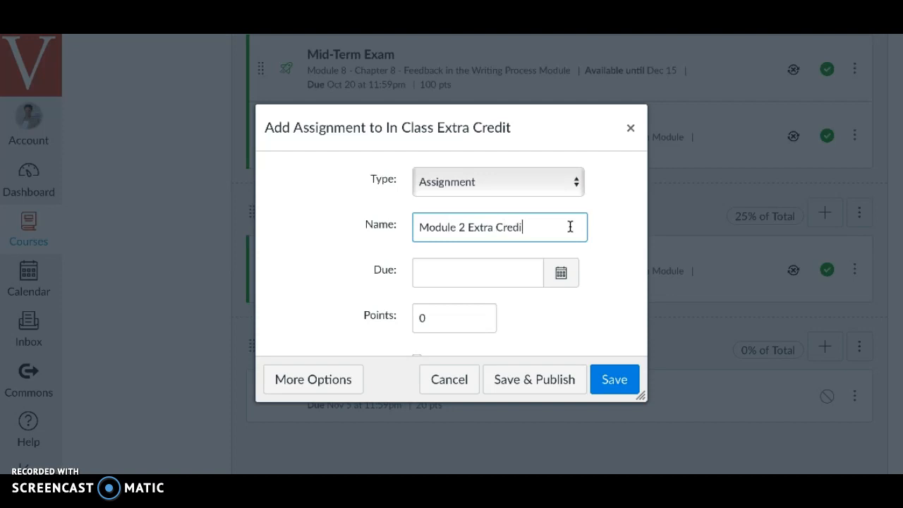
pyautogui.click(562, 274)
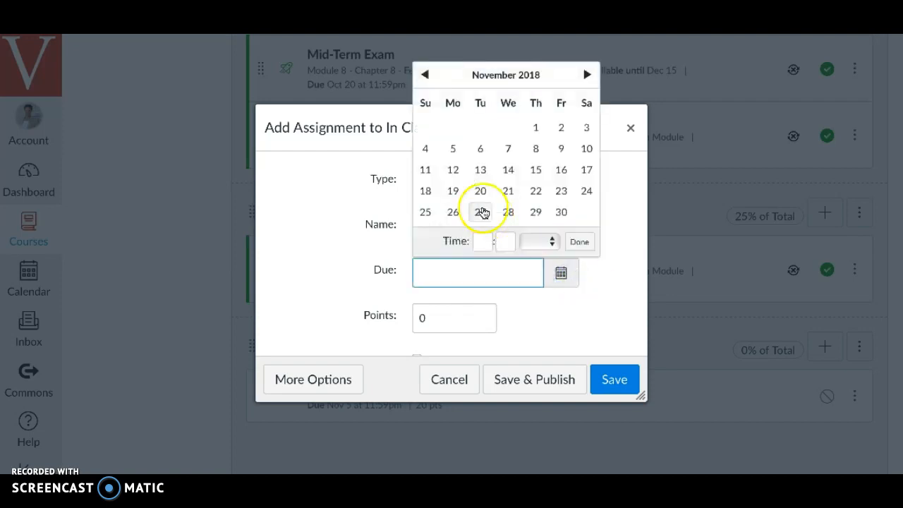
pyautogui.click(453, 171)
pyautogui.click(422, 329)
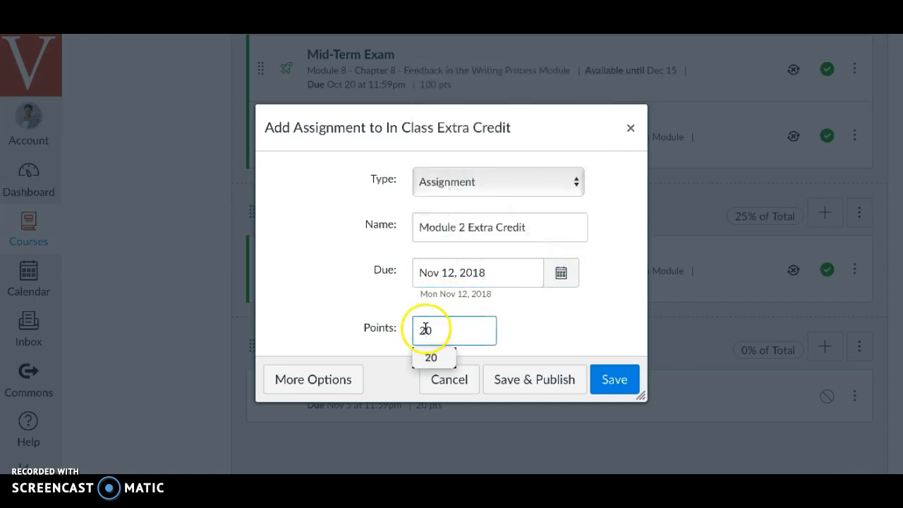
pyautogui.click(612, 384)
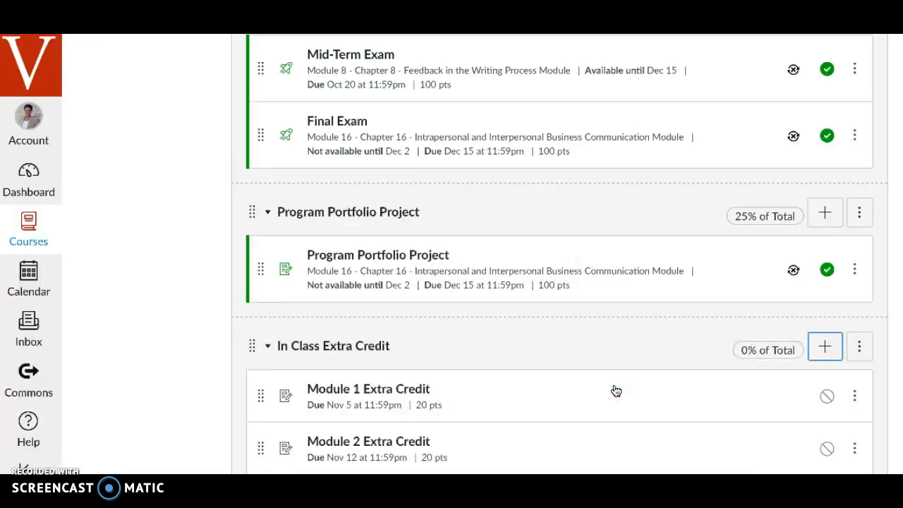
# Publish the Module 1 and Module 2 Extra Credit assignments.
pyautogui.scroll(-3, 698, 418)
pyautogui.click(825, 284)
pyautogui.click(827, 338)
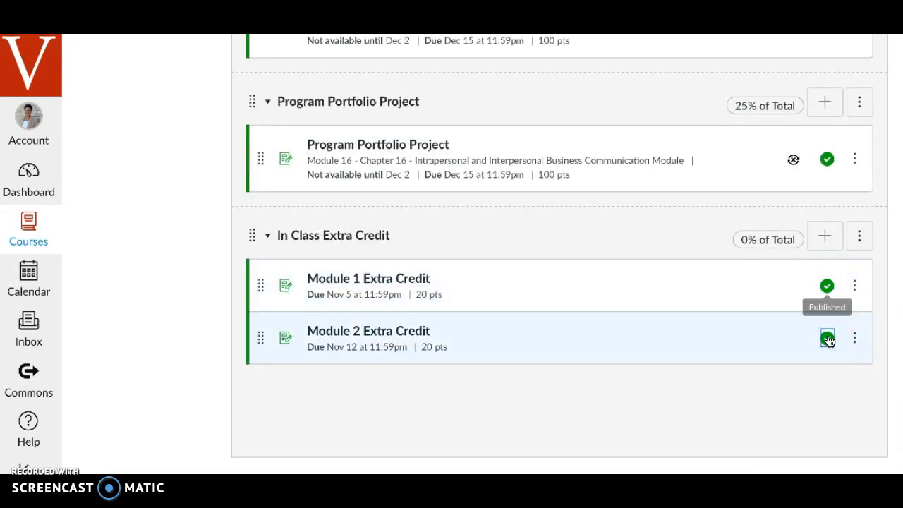
# Open the Module 1 and Module 2 Extra Credit assignments in separate new browser tabs.
pyautogui.rightClick(402, 282)
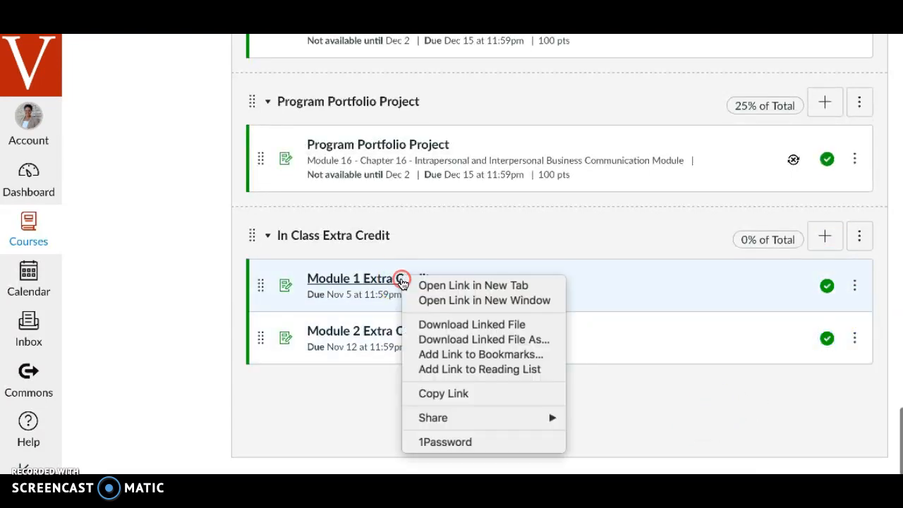
pyautogui.click(421, 285)
pyautogui.rightClick(376, 338)
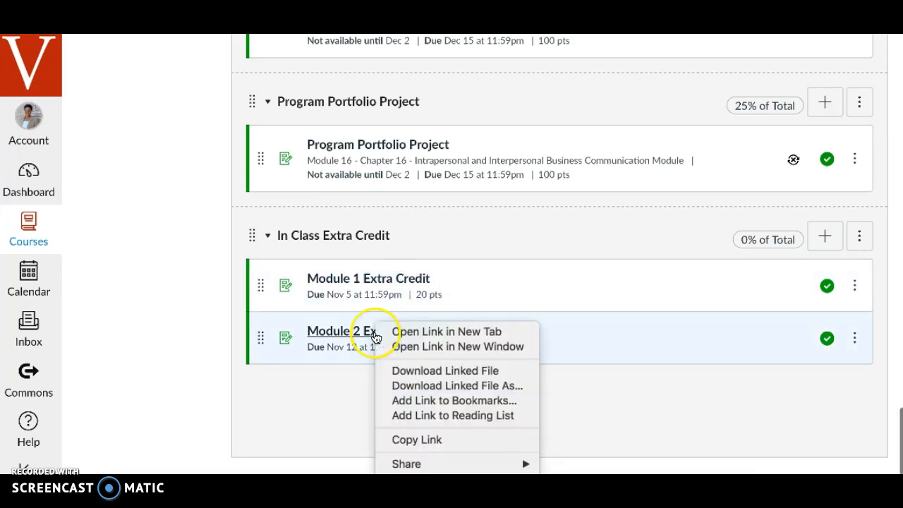
pyautogui.click(398, 331)
# Give Test Student a grade of 20 for Module 1 Extra Credit in SpeedGrader.
pyautogui.click(524, 21)
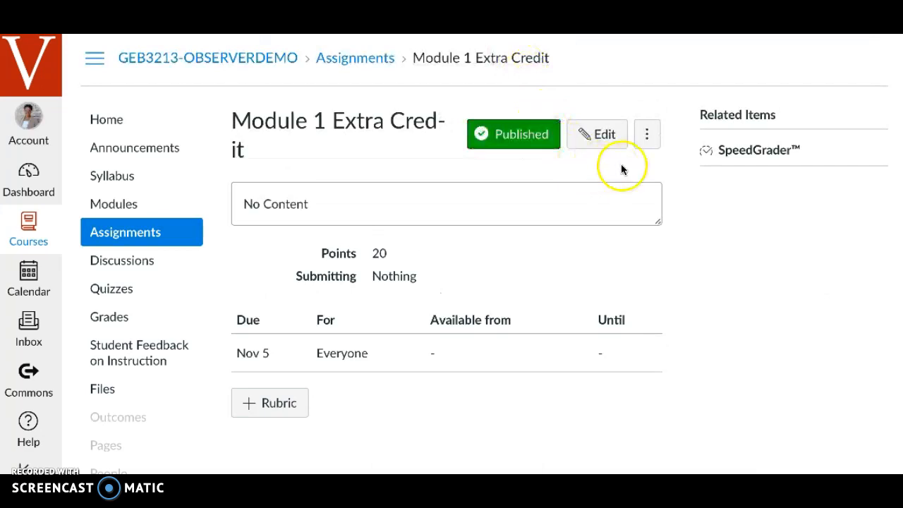
pyautogui.click(737, 155)
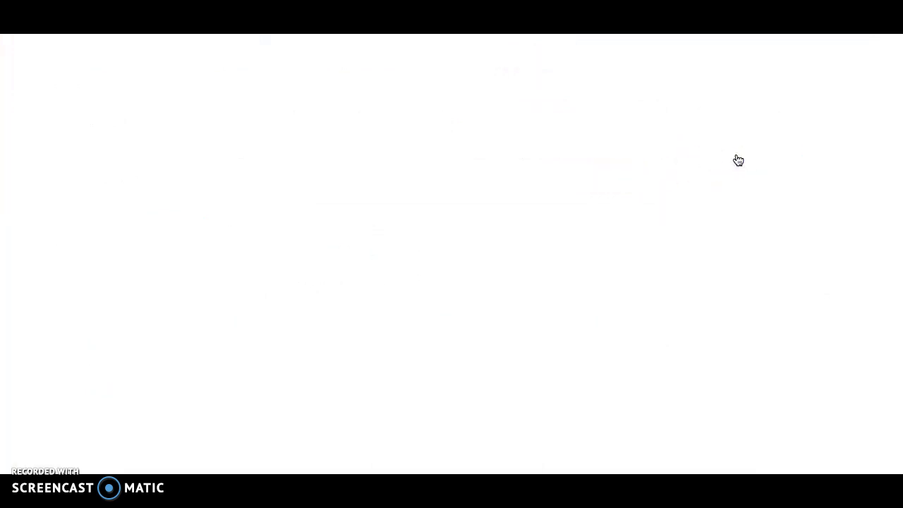
pyautogui.click(727, 156)
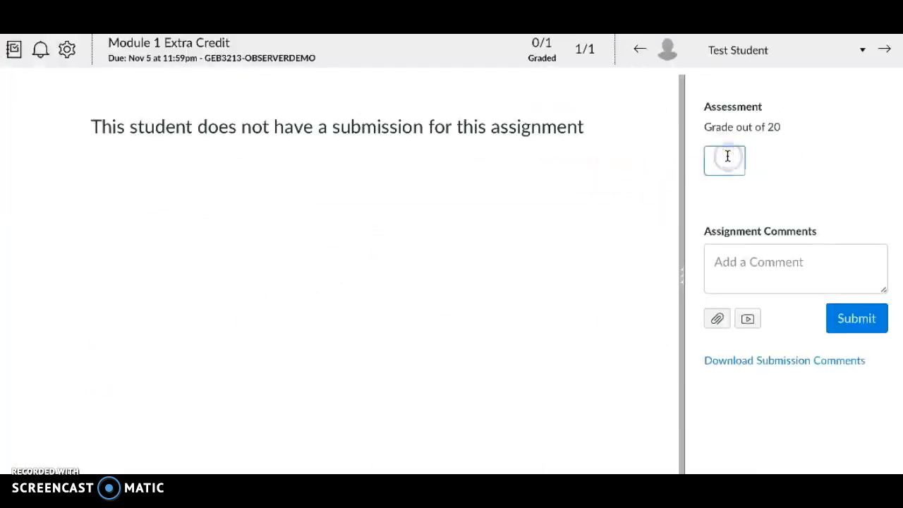
pyautogui.write('20')
pyautogui.click(784, 168)
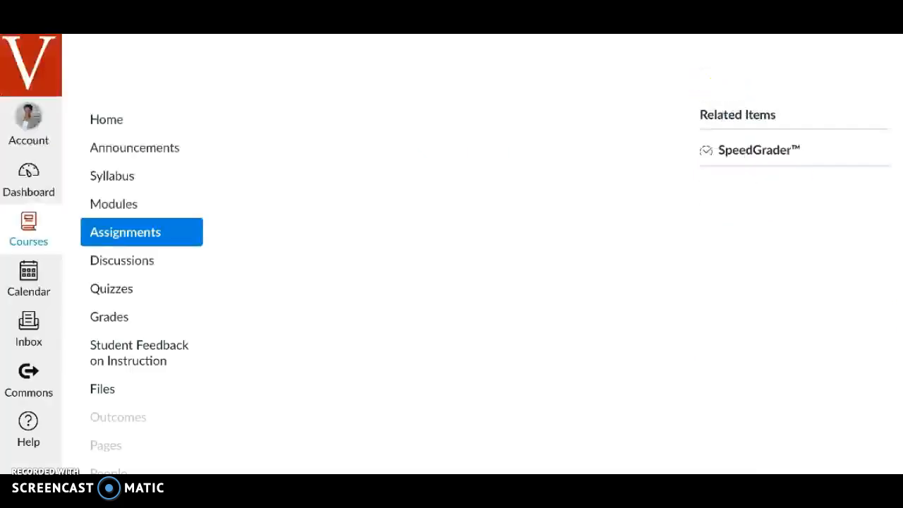
# Give Test Student a grade of 20 for Module 2 Extra Credit in SpeedGrader.
pyautogui.click(624, 146)
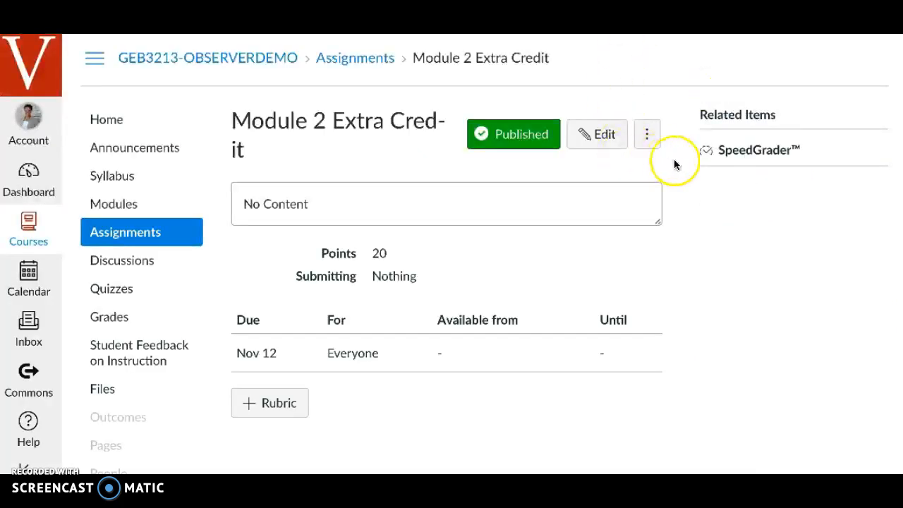
pyautogui.click(737, 156)
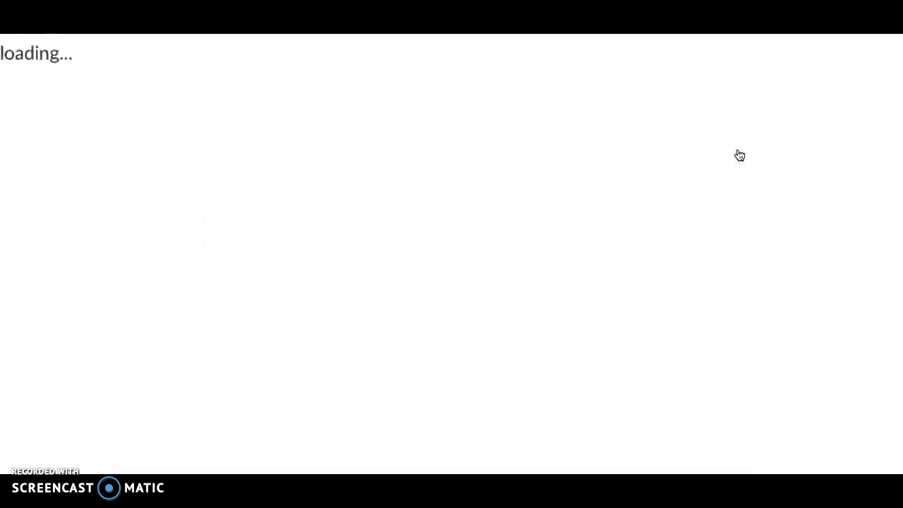
pyautogui.click(719, 168)
pyautogui.write('2')
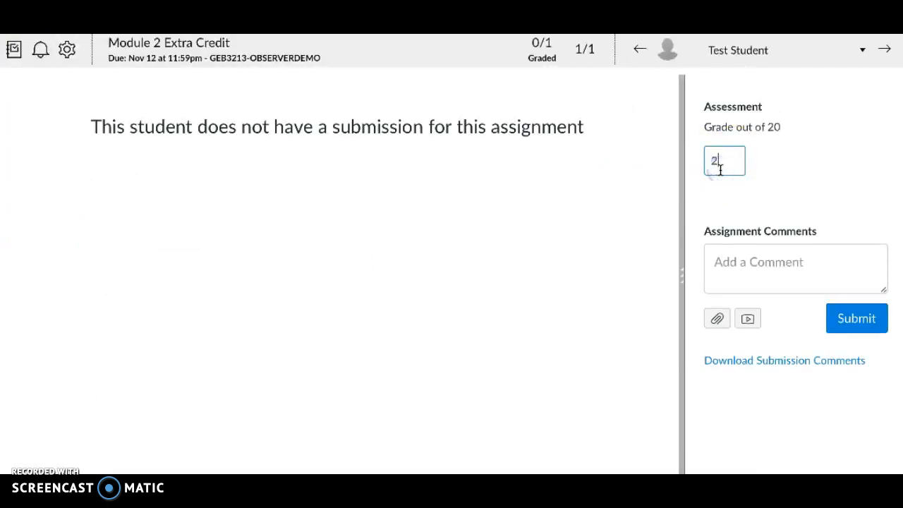
pyautogui.write('0')
pyautogui.click(753, 184)
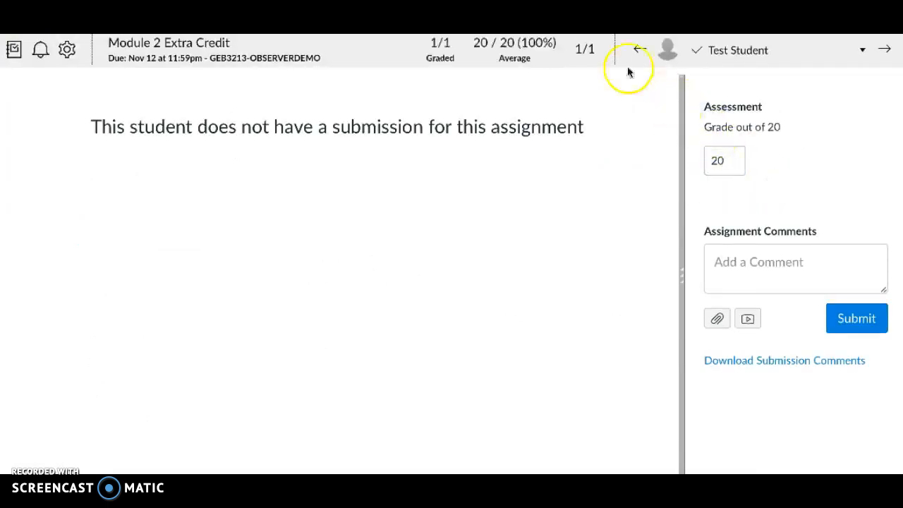
# Close the extra SpeedGrader and assignment tabs and return to the course's assignment list.
pyautogui.hotkey('ctrl', 'w')
pyautogui.hotkey('ctrl', 'w')
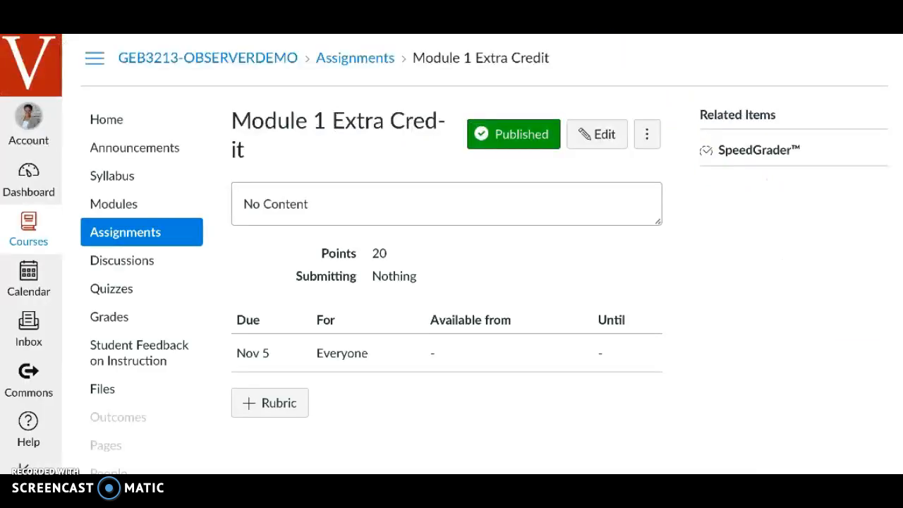
pyautogui.hotkey('ctrl', 'w')
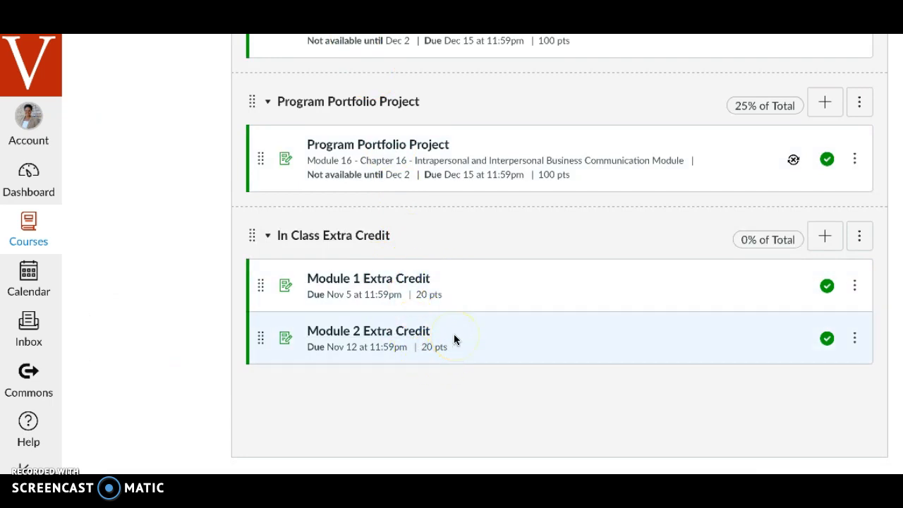
# Open the course's gradebook from the assignment list.
pyautogui.click(467, 316)
pyautogui.scroll(10, 146, 244)
pyautogui.scroll(20, 147, 245)
pyautogui.scroll(5, 147, 240)
pyautogui.click(115, 233)
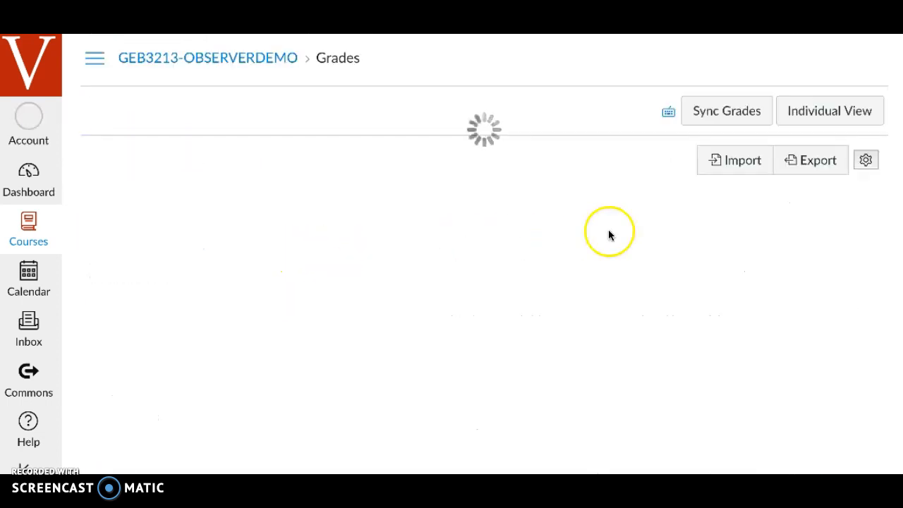
# Examine Test Student's grades across the gradebook, including both extra credit scores, the assignment group percentages and the course total.
pyautogui.hscroll(3, 815, 266)
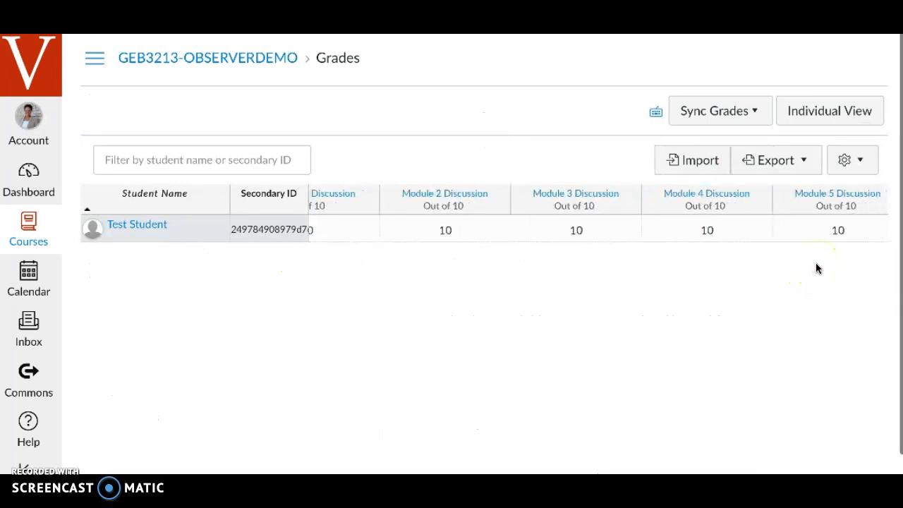
pyautogui.hscroll(8, 817, 268)
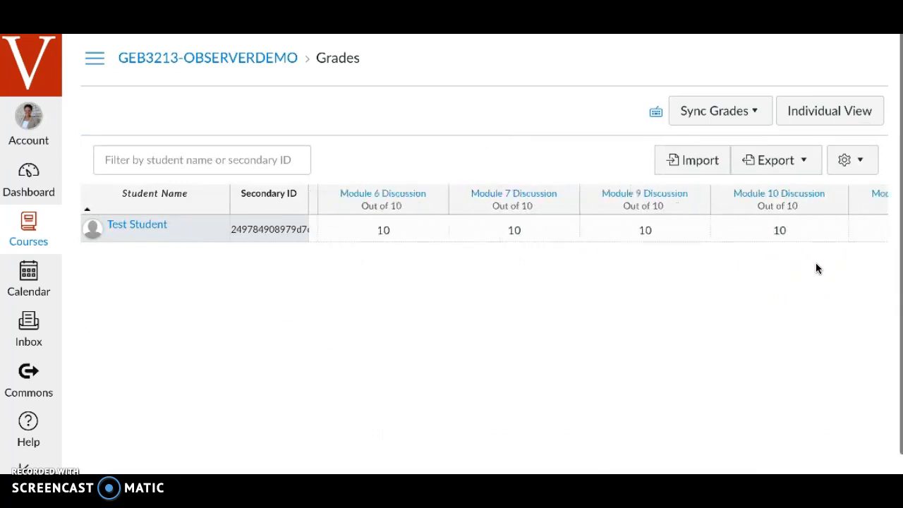
pyautogui.hscroll(10, 816, 268)
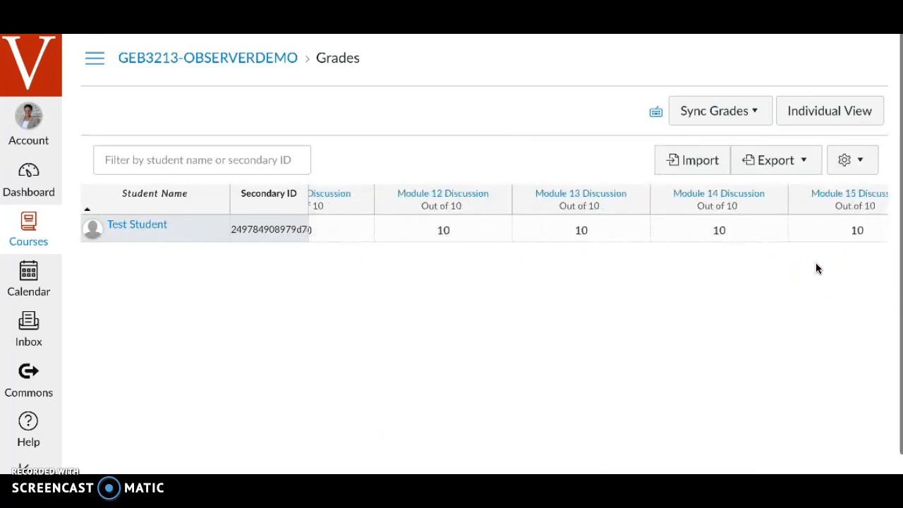
pyautogui.hscroll(10, 816, 268)
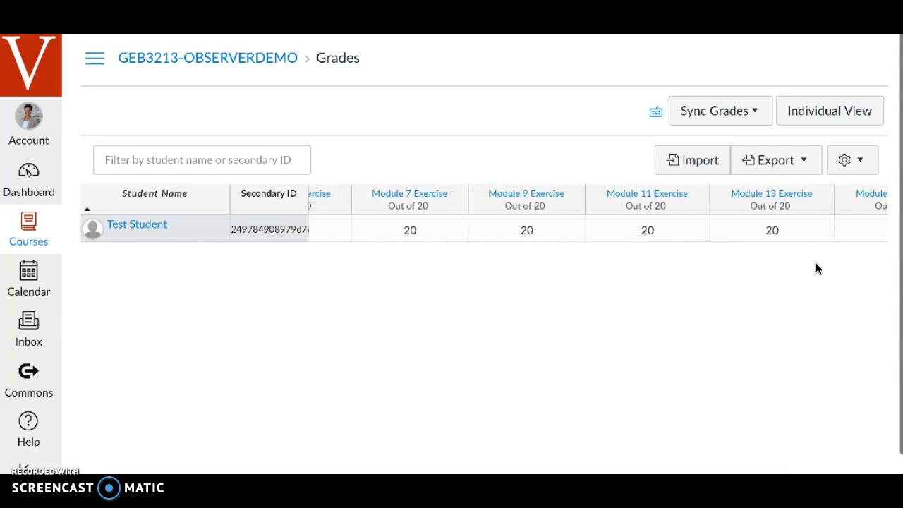
pyautogui.hscroll(10, 817, 268)
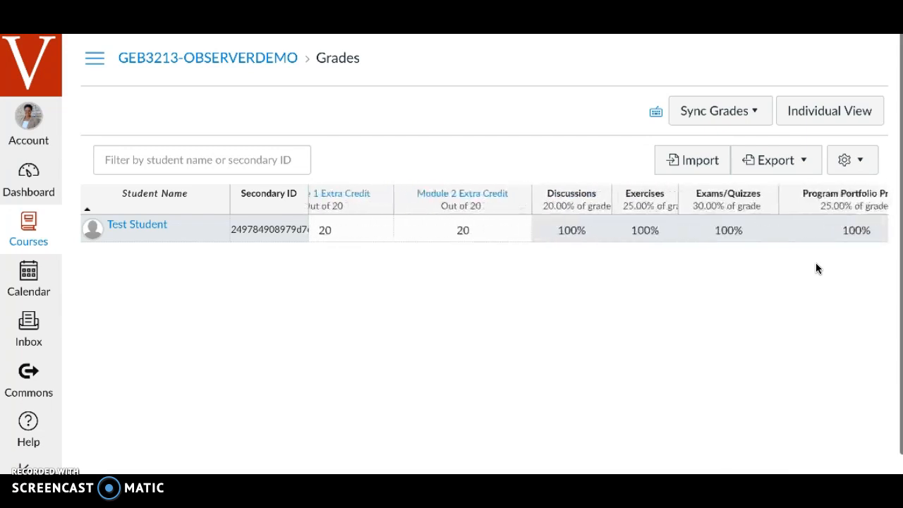
pyautogui.hscroll(2, 815, 262)
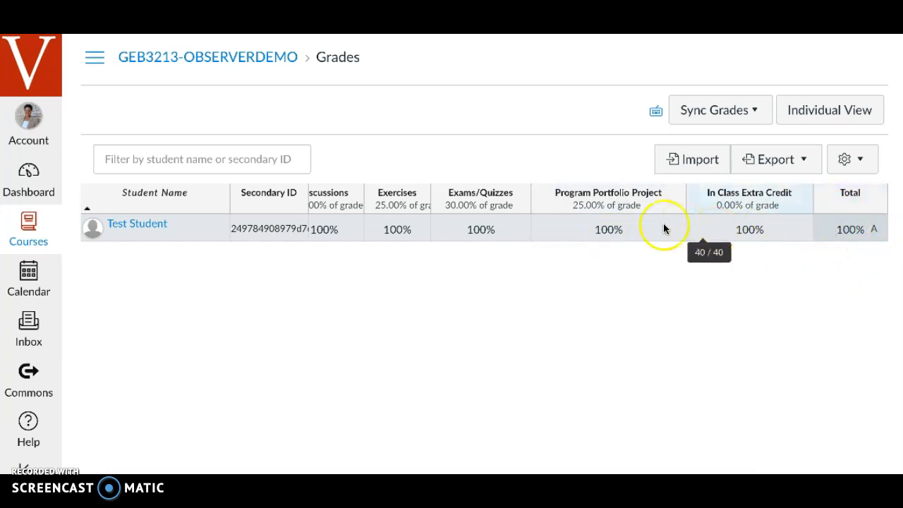
pyautogui.hscroll(-3, 583, 227)
pyautogui.hscroll(-5, 582, 228)
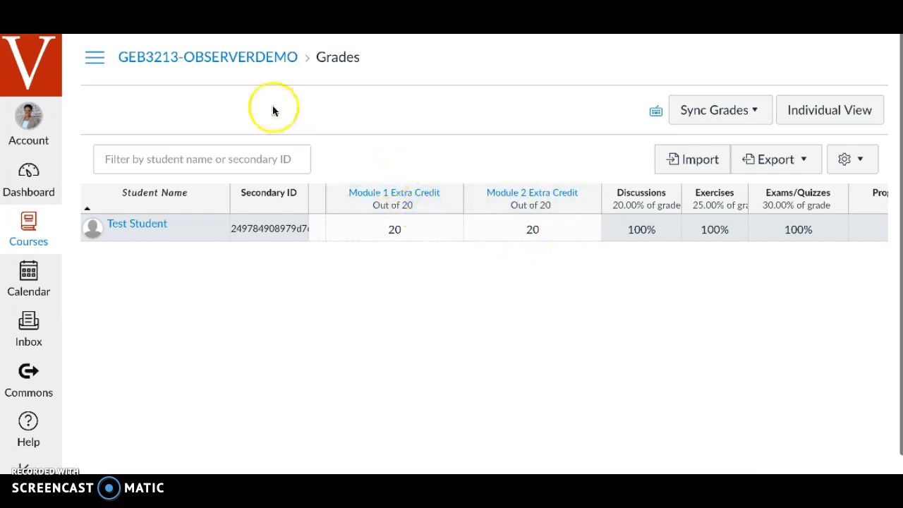
# Return to the course's assignments and add an assignment group named Final Grade Adjustment worth 1% of the total grade.
pyautogui.click(95, 59)
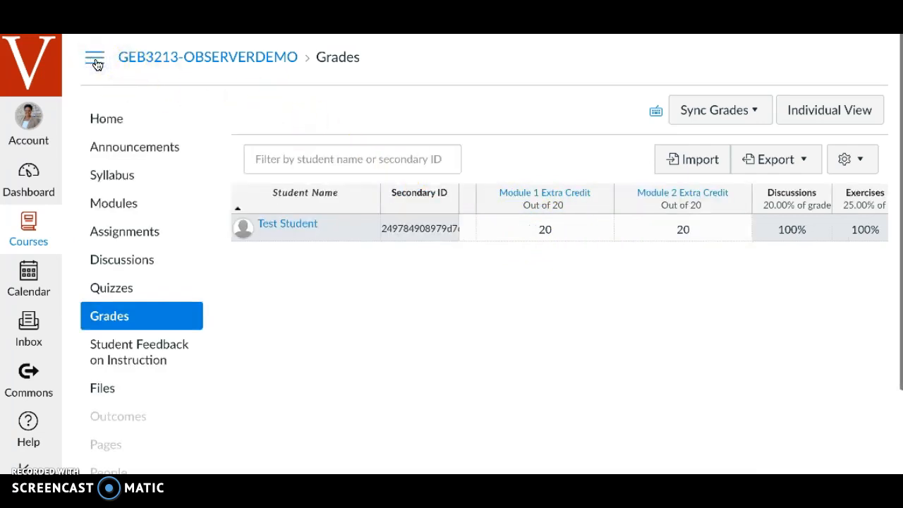
pyautogui.click(113, 235)
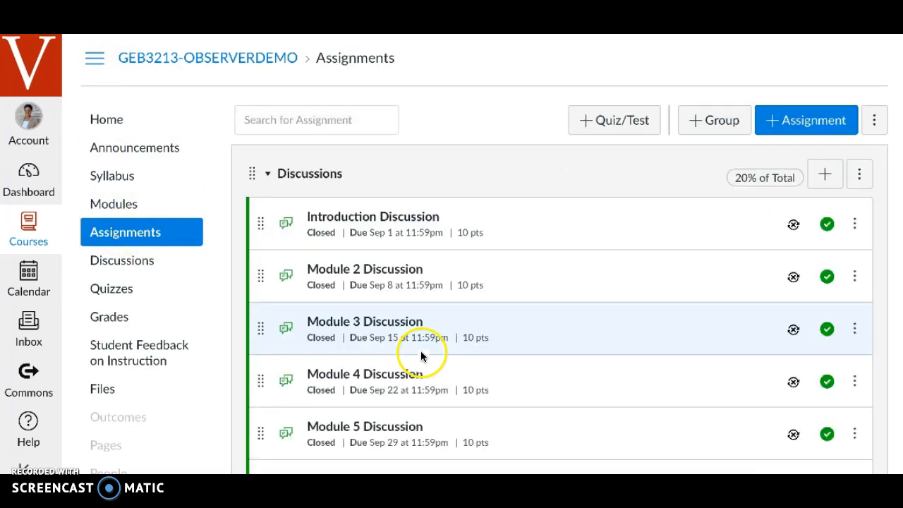
pyautogui.click(716, 122)
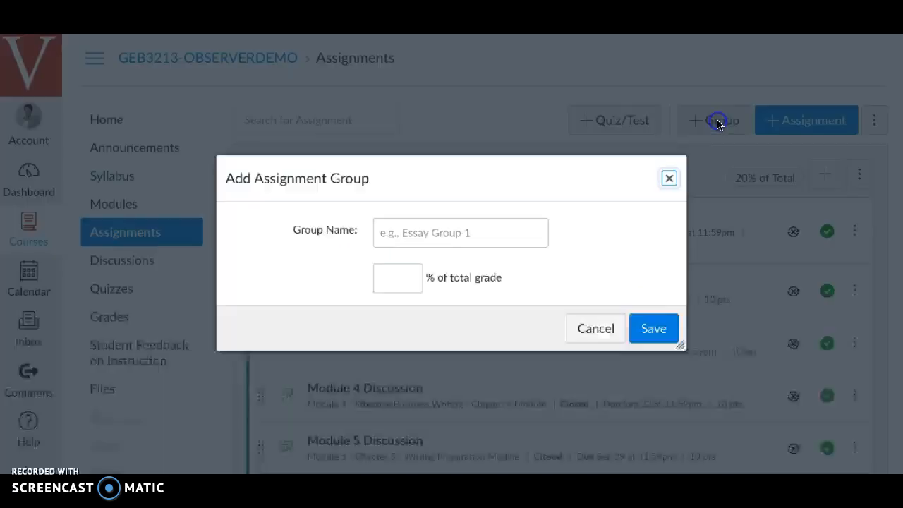
pyautogui.click(494, 241)
pyautogui.write('Final Grade Adjustment')
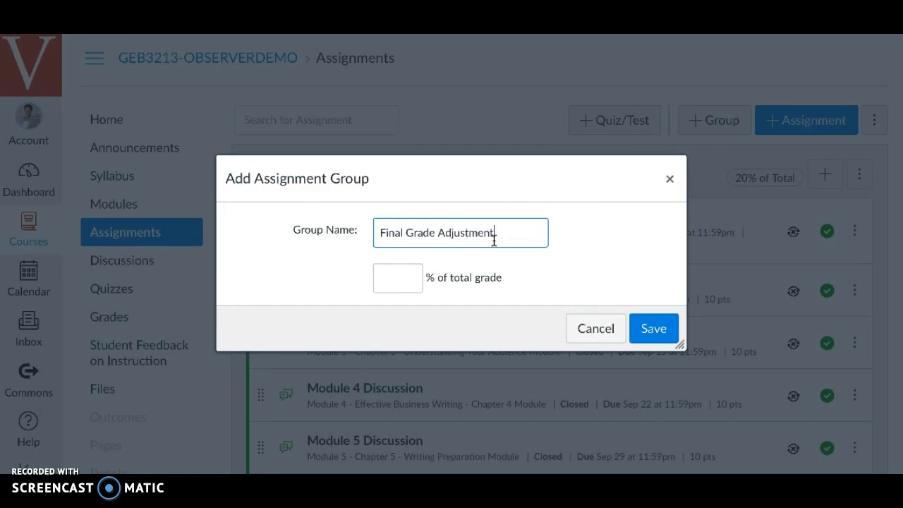
pyautogui.click(401, 274)
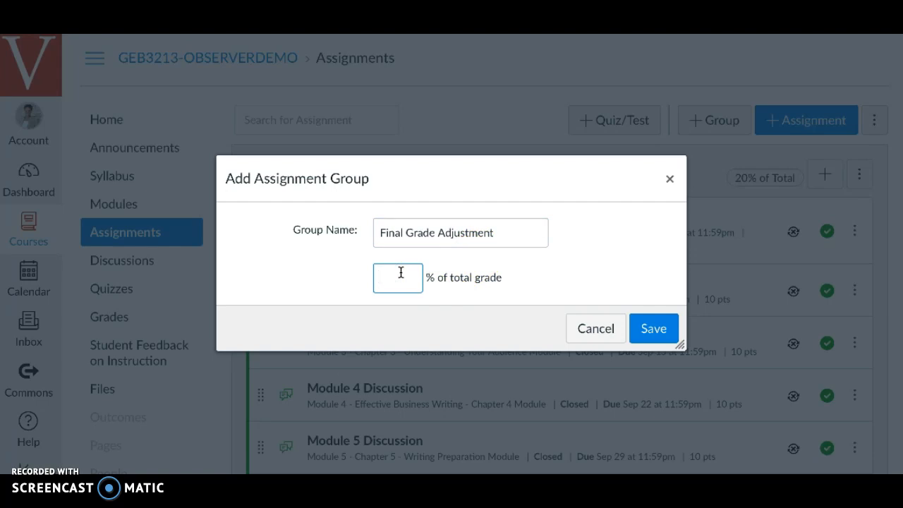
pyautogui.click(652, 330)
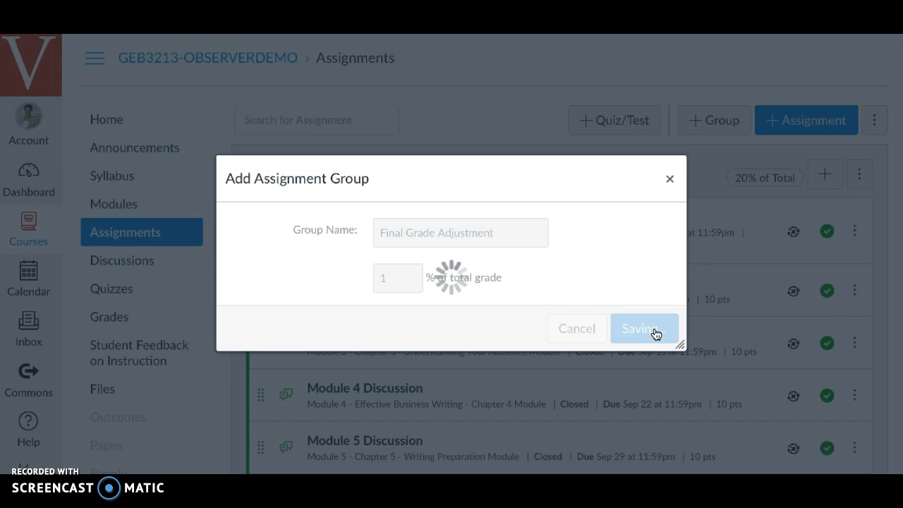
# Start a new assignment in the Final Grade Adjustment group, named Final Grade Adjustment and due Nov 30, 2018.
pyautogui.scroll(-10, 544, 308)
pyautogui.scroll(-20, 545, 311)
pyautogui.scroll(-3, 544, 311)
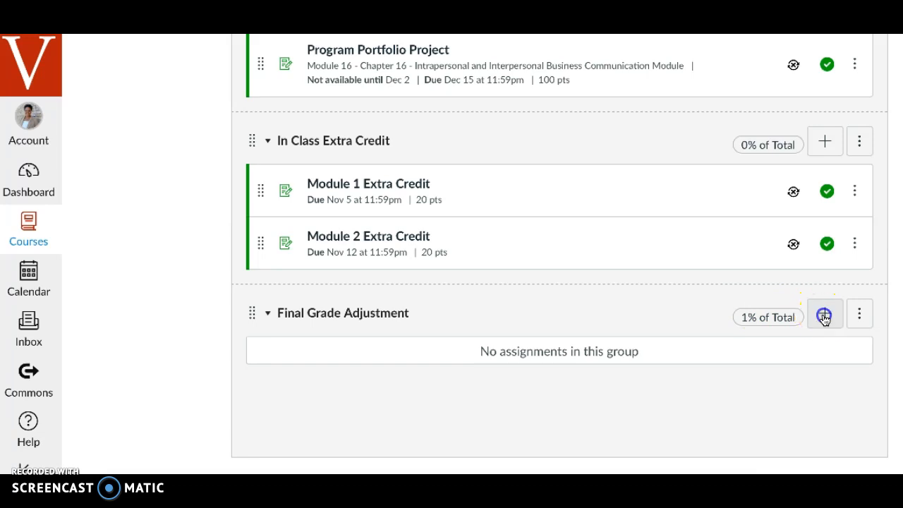
pyautogui.scroll(1, 822, 314)
pyautogui.scroll(-2, 567, 413)
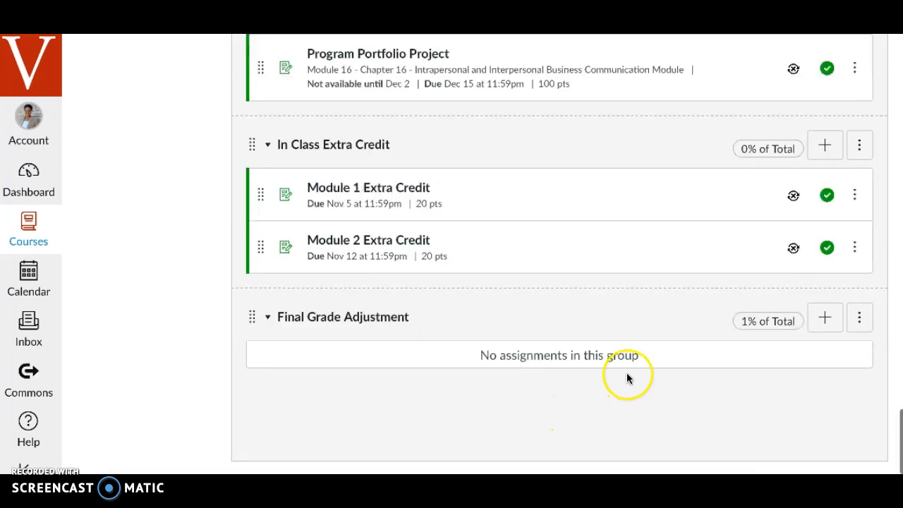
pyautogui.click(824, 319)
pyautogui.click(494, 228)
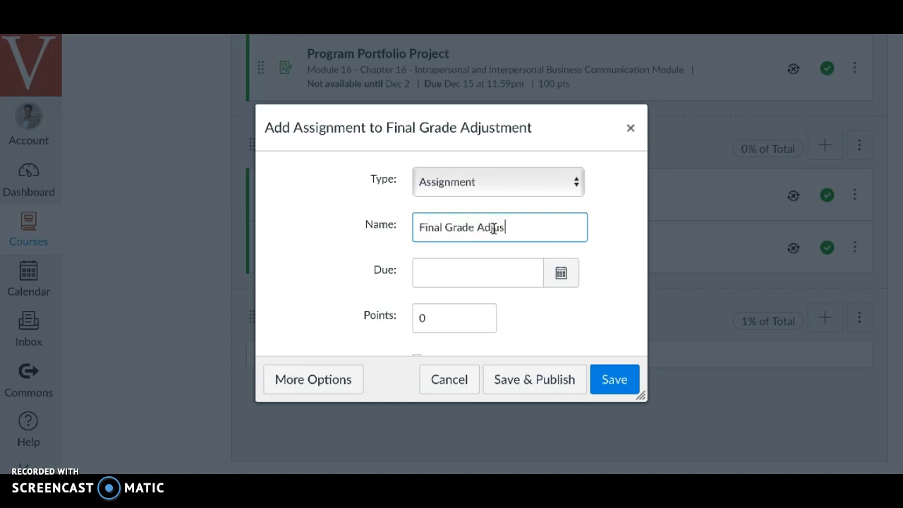
pyautogui.click(561, 274)
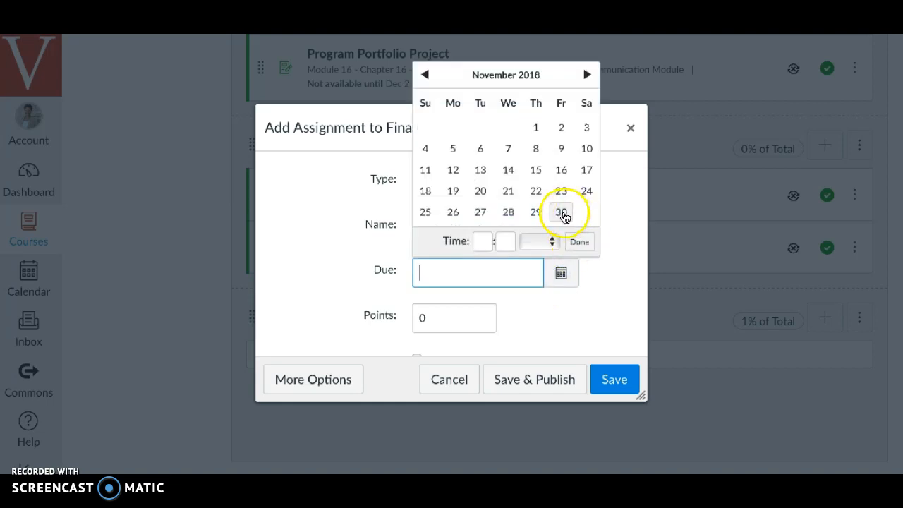
pyautogui.click(562, 213)
pyautogui.click(535, 317)
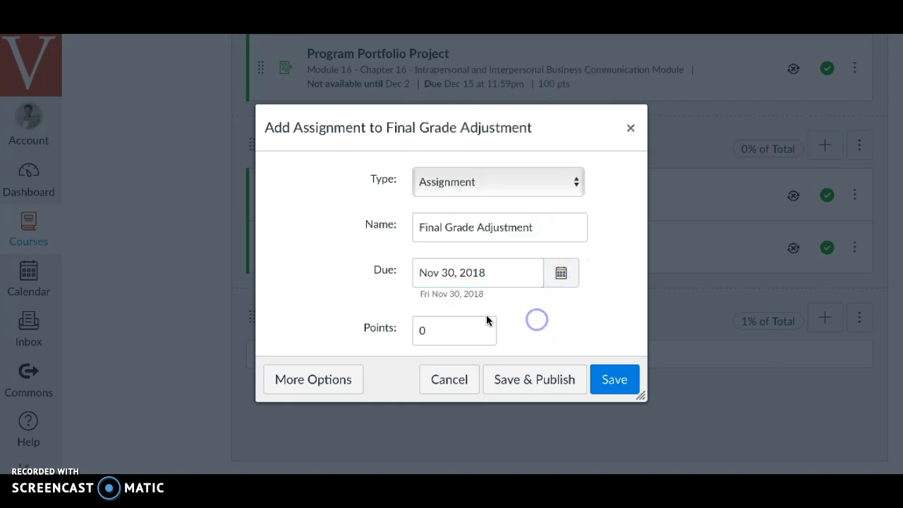
# Set the new assignment's points to 40, save it and publish it.
pyautogui.click(426, 328)
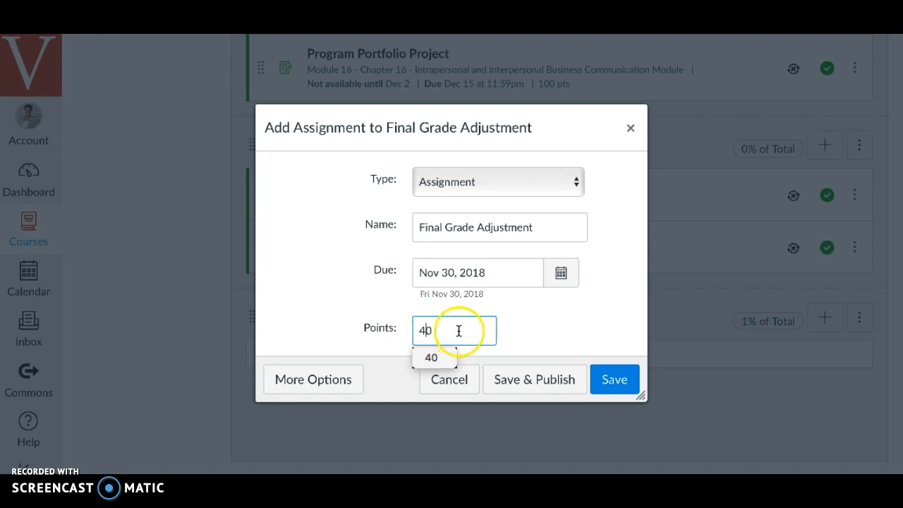
pyautogui.click(538, 318)
pyautogui.click(618, 387)
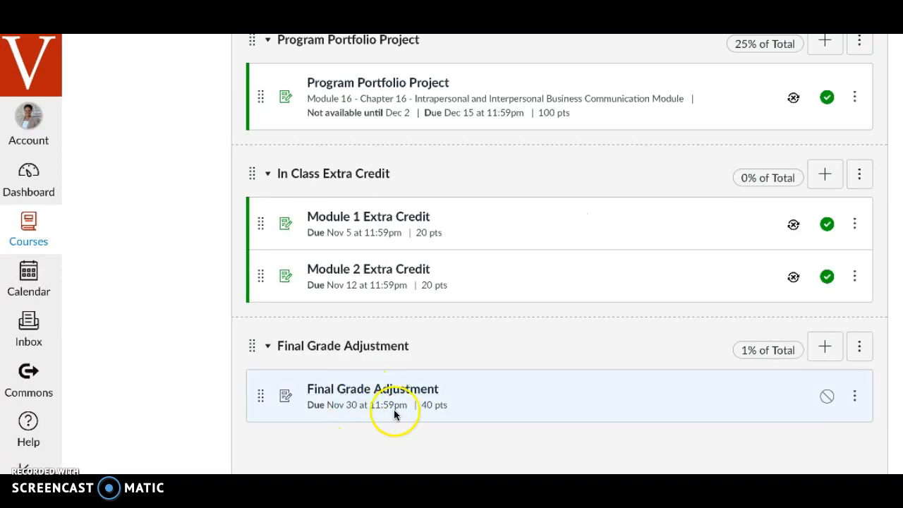
pyautogui.click(828, 397)
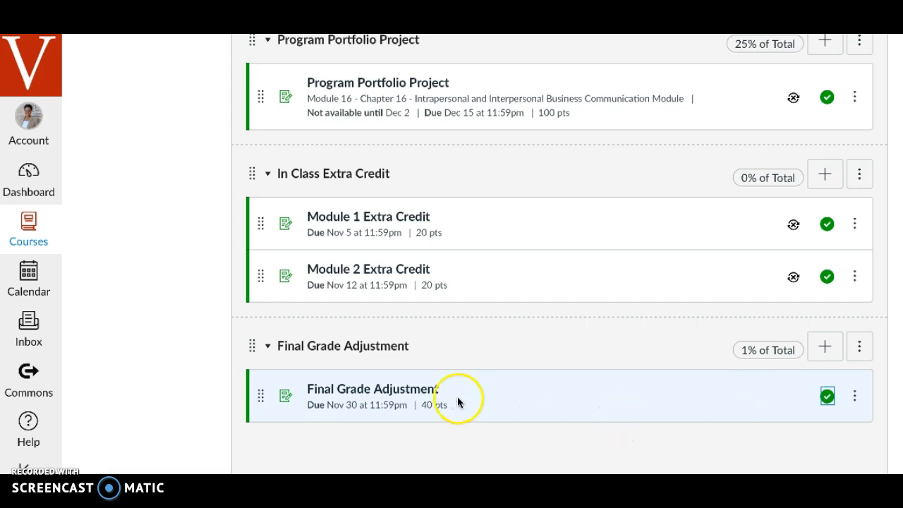
# Open the Final Grade Adjustment assignment in a new browser tab and switch to it.
pyautogui.rightClick(400, 393)
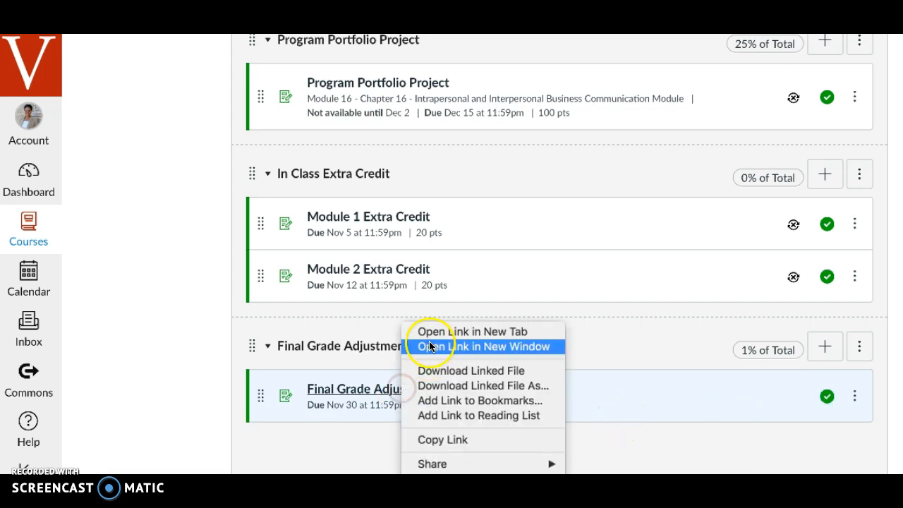
pyautogui.click(429, 337)
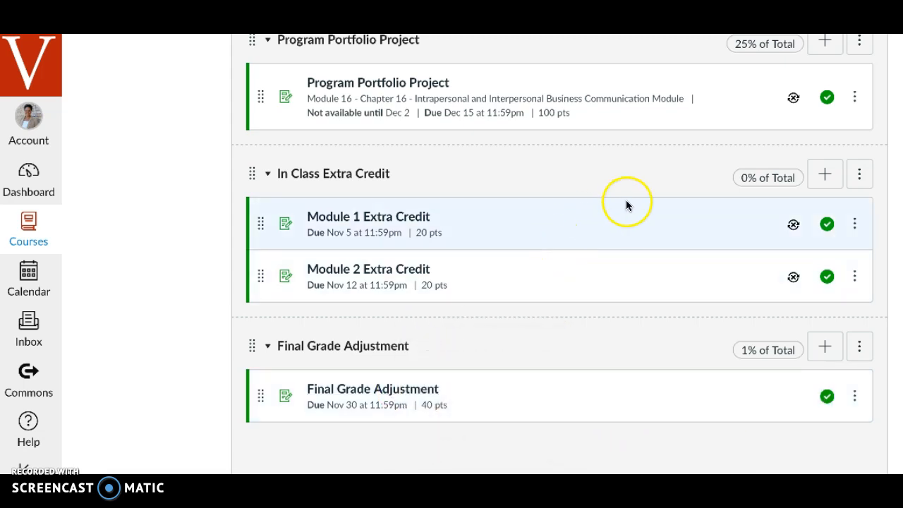
pyautogui.click(765, 34)
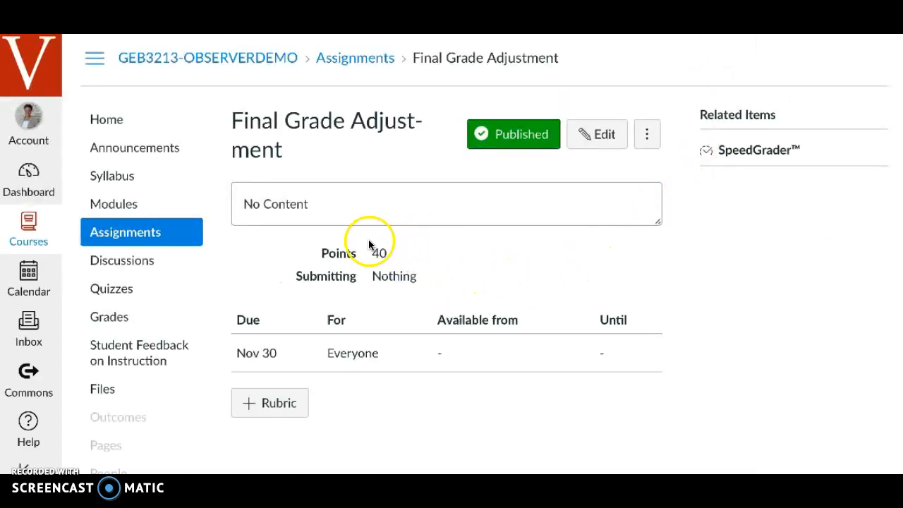
# Give Test Student a grade of 40 in SpeedGrader and submit the comment "Great job!".
pyautogui.click(752, 152)
pyautogui.click(734, 156)
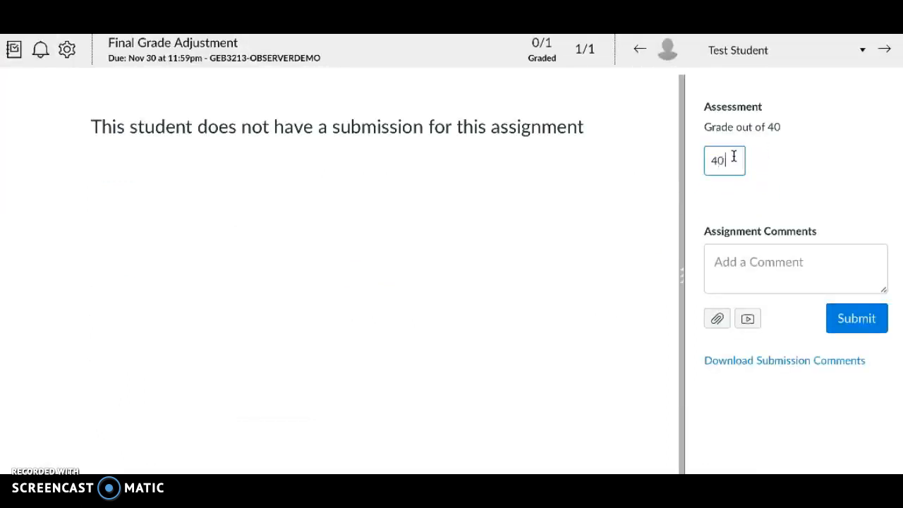
pyautogui.click(741, 275)
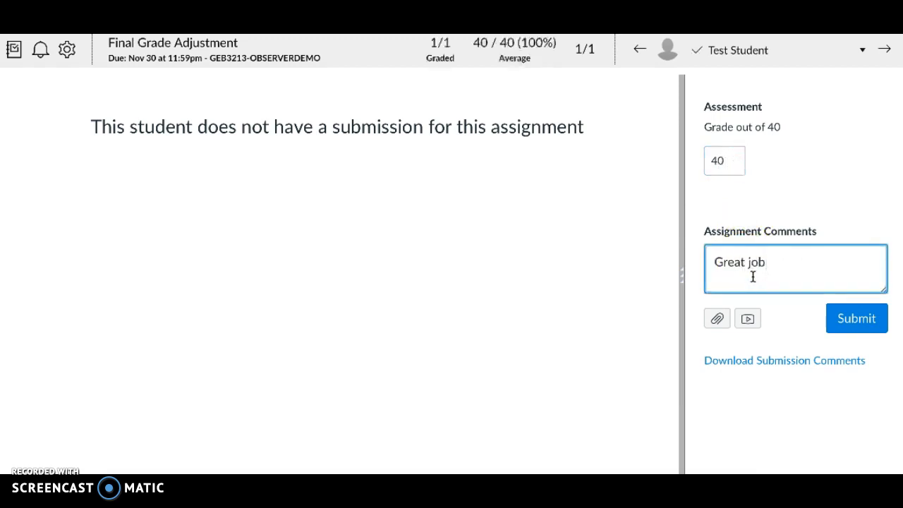
pyautogui.click(866, 319)
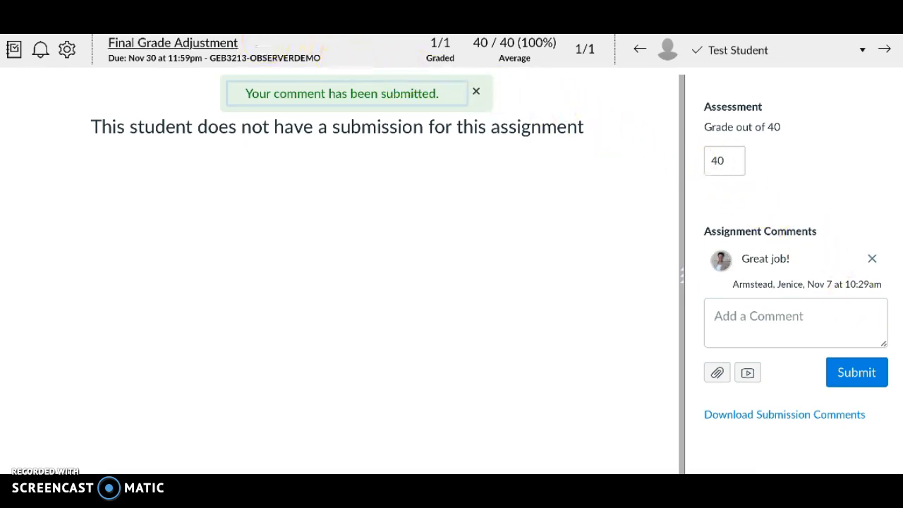
# Return to the browser tab with the course's assignment list and open the course gradebook.
pyautogui.click(169, 36)
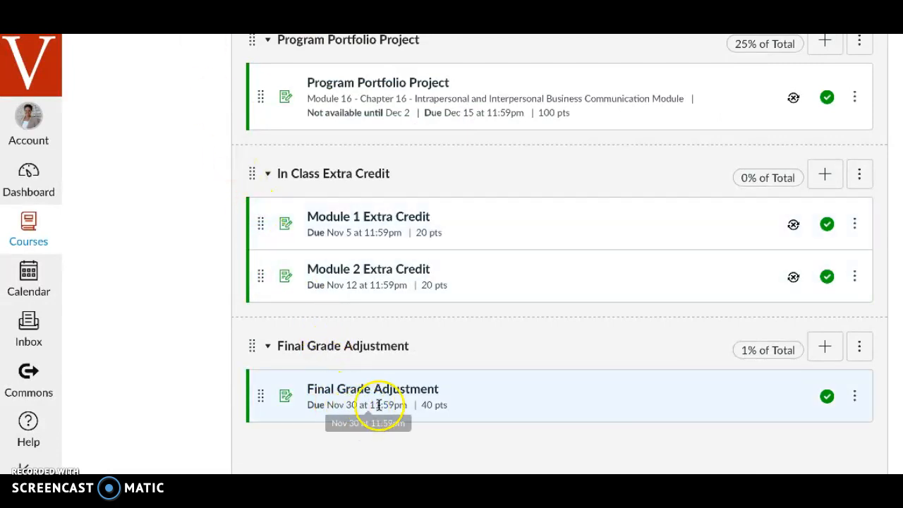
pyautogui.scroll(15, 198, 288)
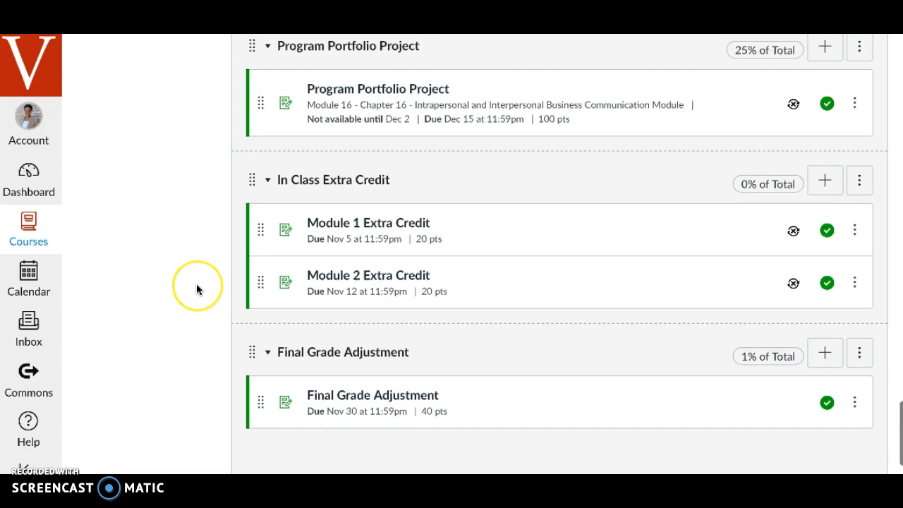
pyautogui.scroll(20, 197, 289)
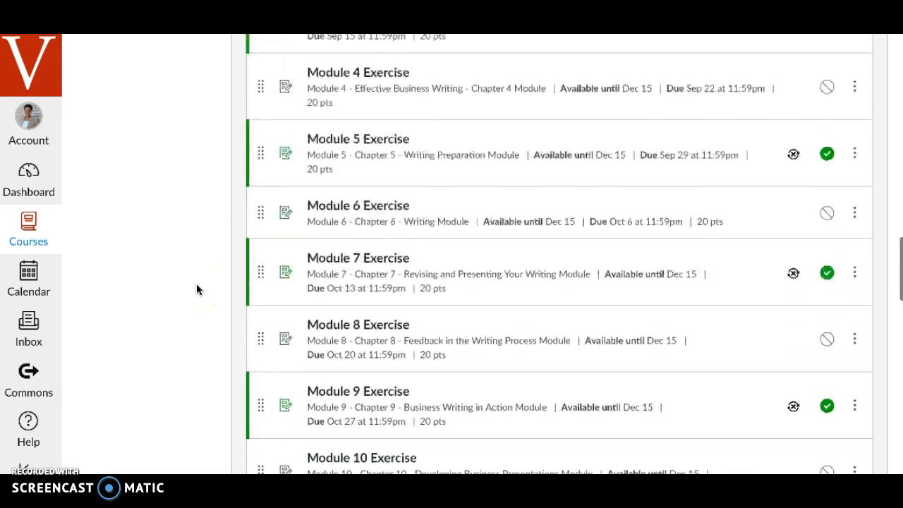
pyautogui.scroll(15, 196, 285)
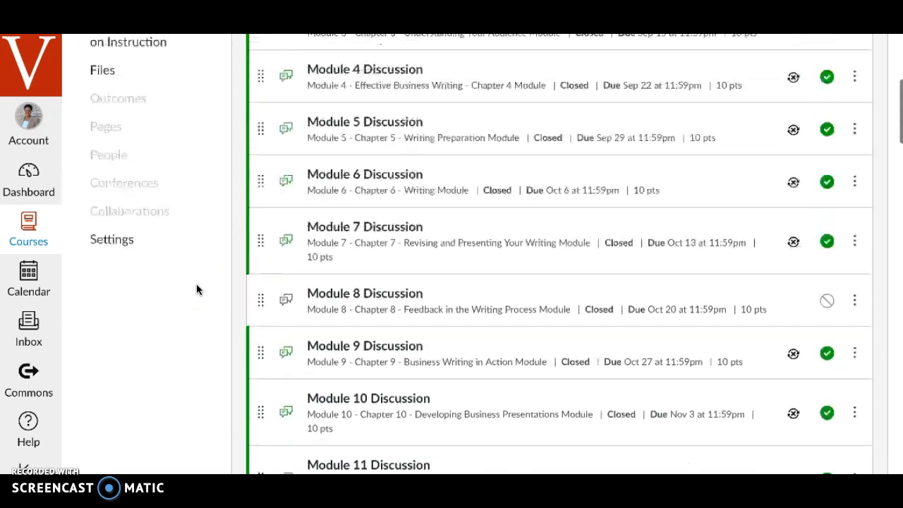
pyautogui.click(122, 222)
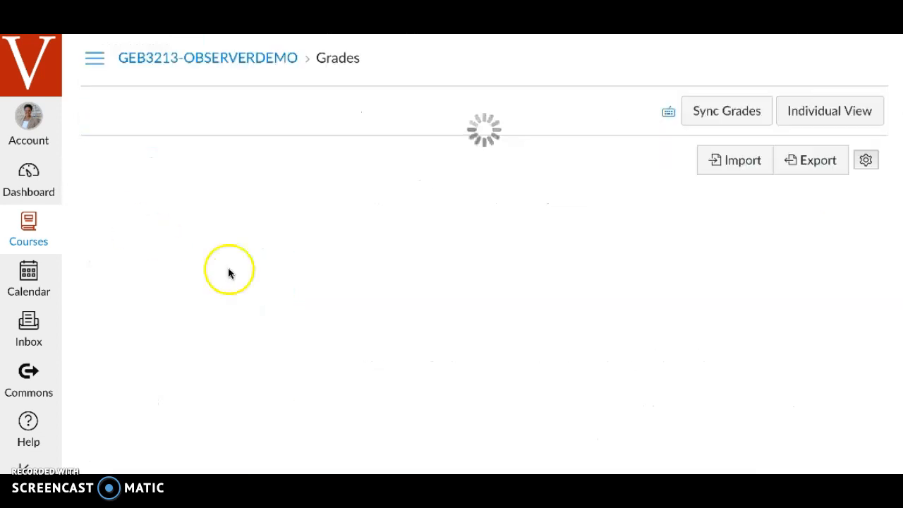
# Review Test Student's gradebook row, from the individual assignment scores through the weighted group columns to the total grade.
pyautogui.hscroll(10, 692, 289)
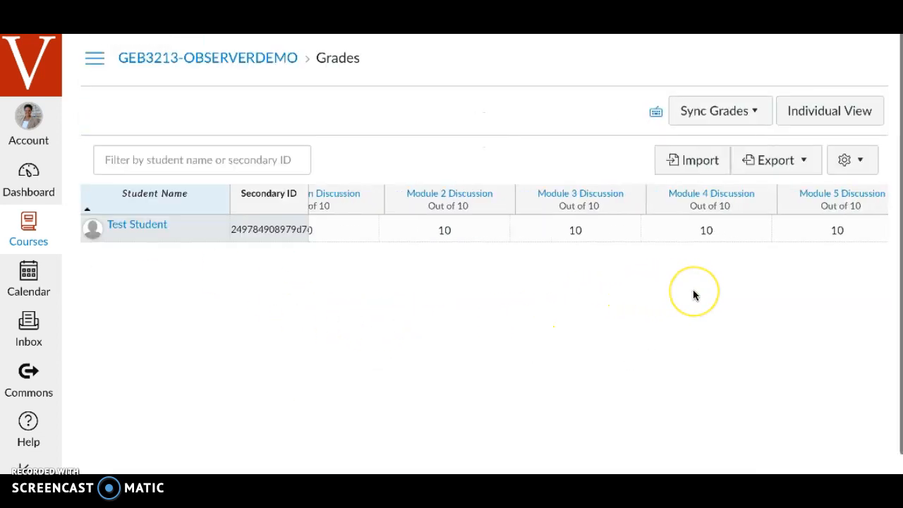
pyautogui.hscroll(10, 692, 295)
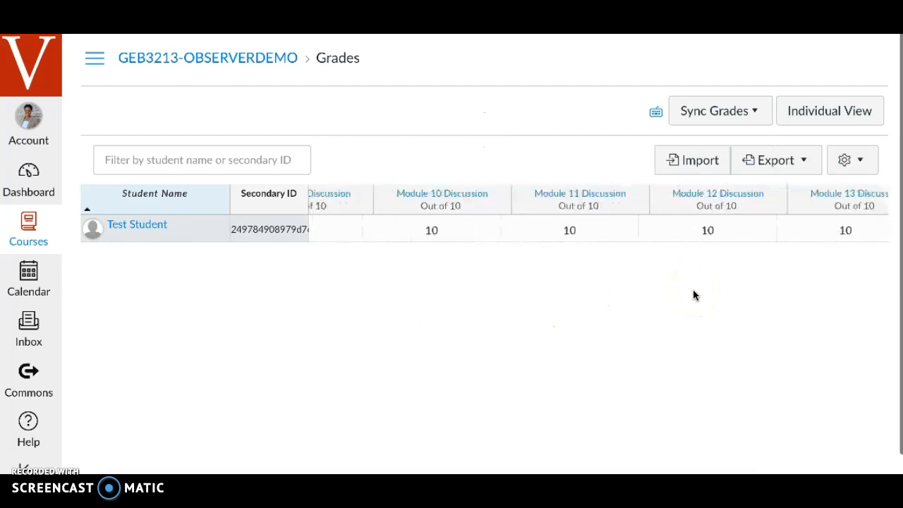
pyautogui.hscroll(10, 692, 295)
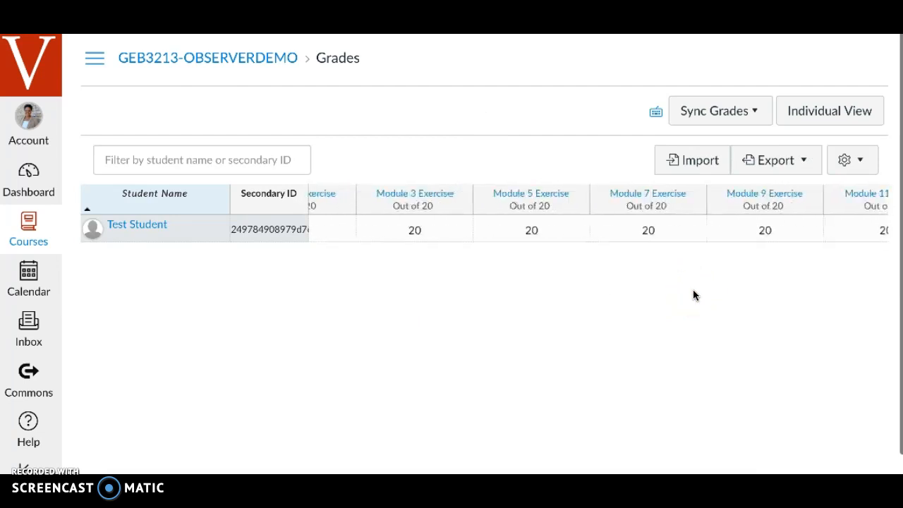
pyautogui.hscroll(10, 692, 295)
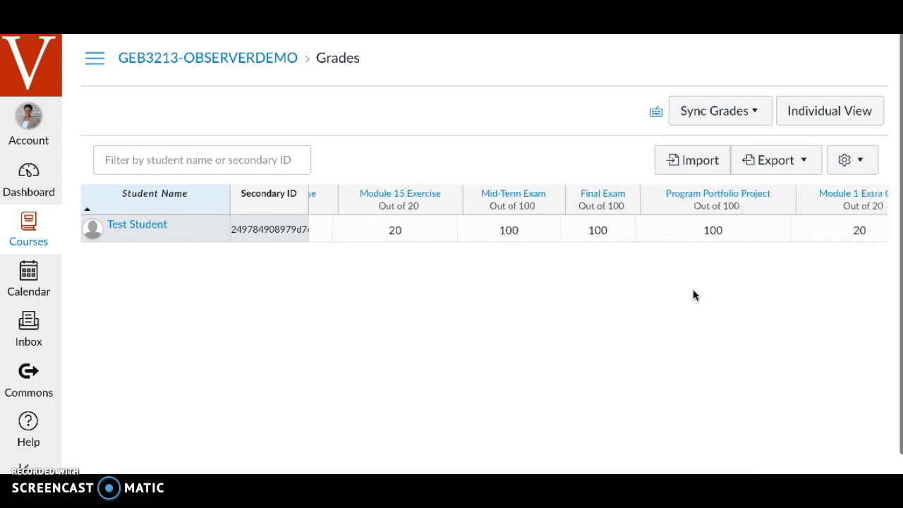
pyautogui.hscroll(3, 693, 295)
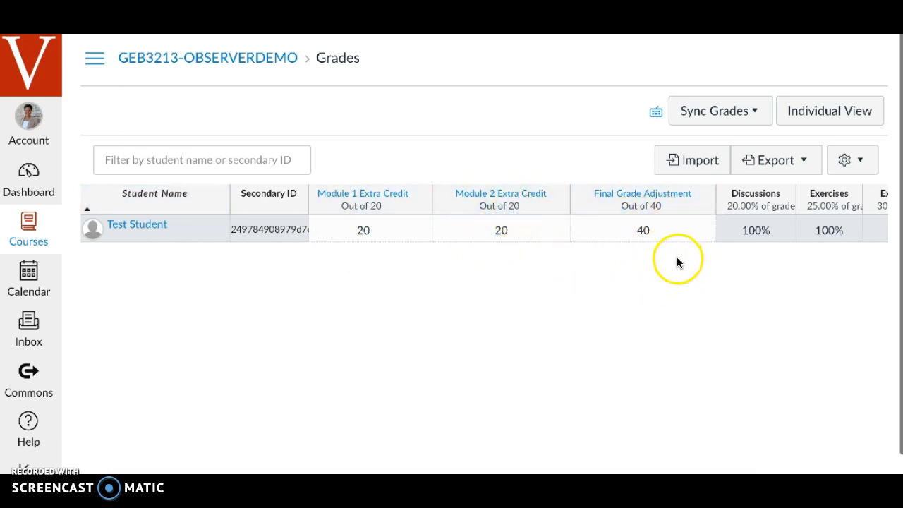
pyautogui.hscroll(10, 676, 262)
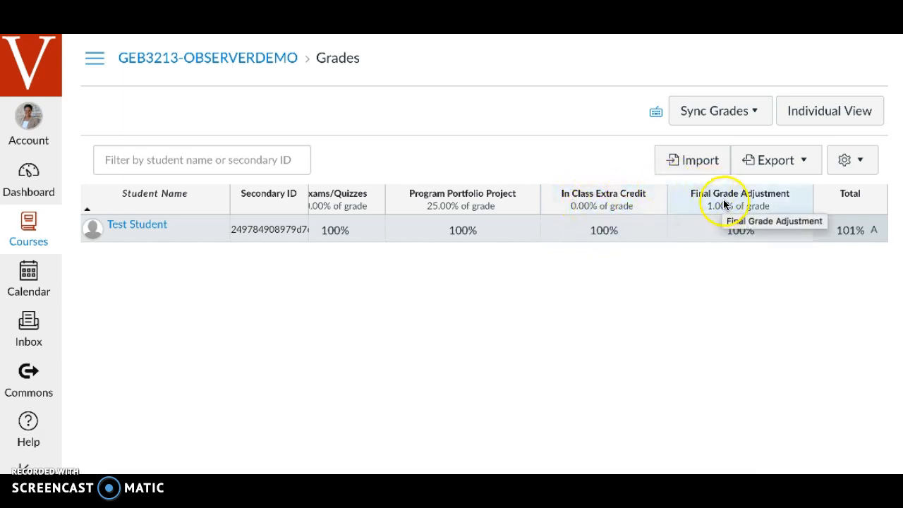
pyautogui.moveTo(774, 231)
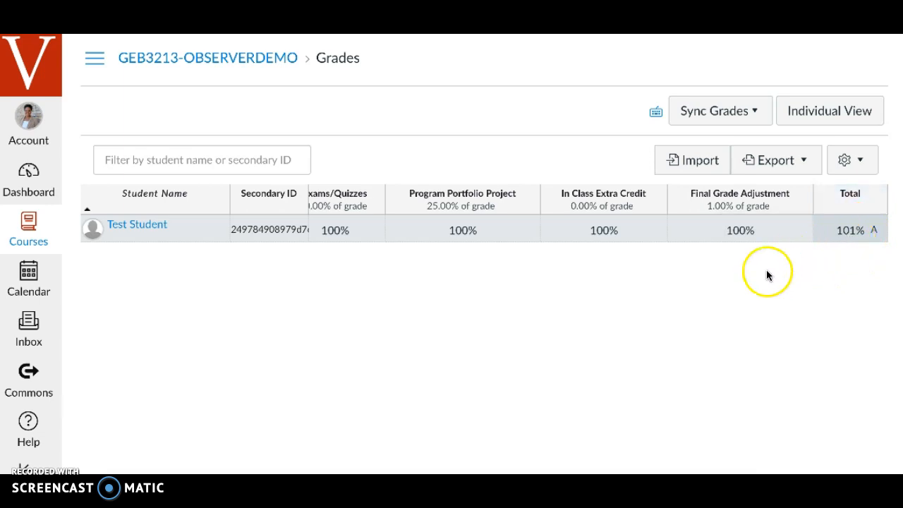
pyautogui.hscroll(-2, 457, 280)
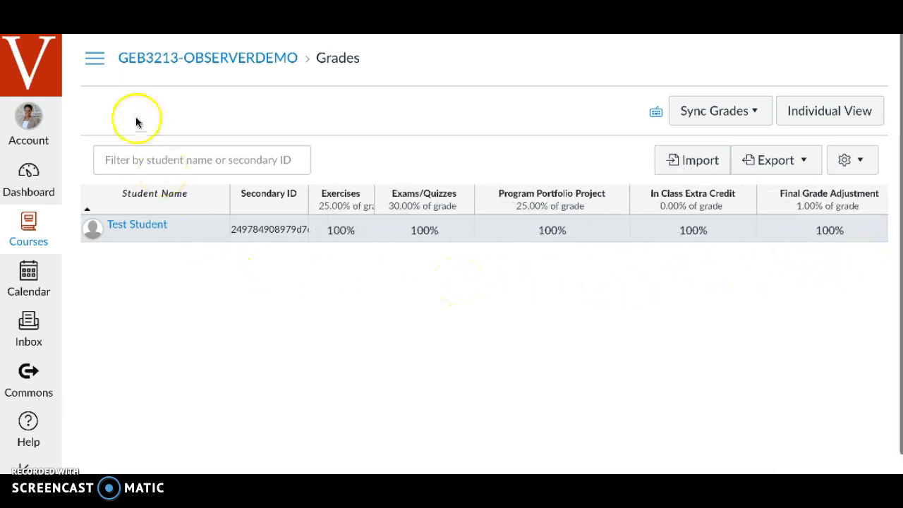
# Go back to the course assignments and examine the weights of the In Class Extra Credit and Final Grade Adjustment groups.
pyautogui.click(95, 60)
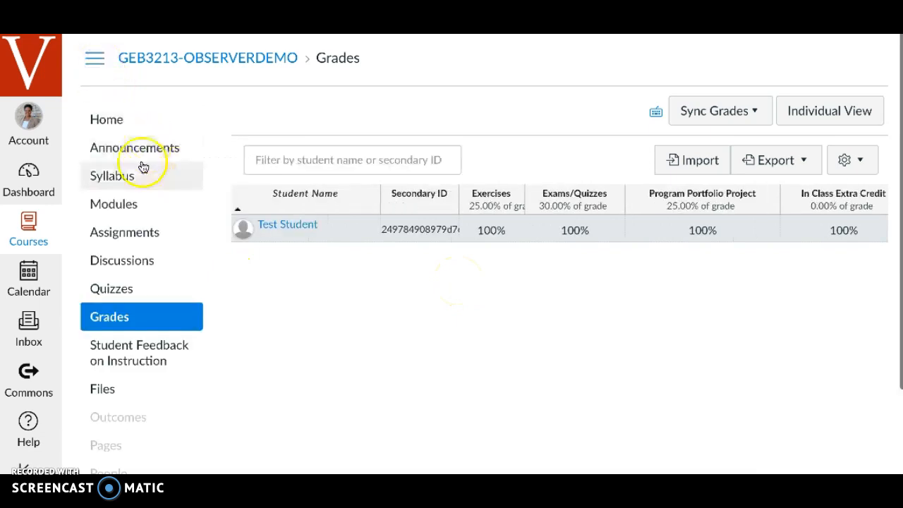
pyautogui.click(121, 238)
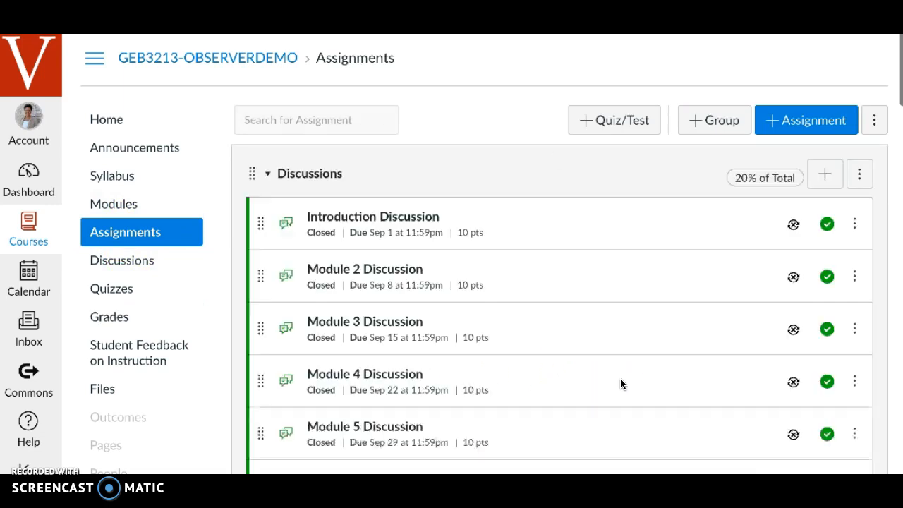
pyautogui.scroll(-15, 620, 384)
pyautogui.scroll(-12, 620, 378)
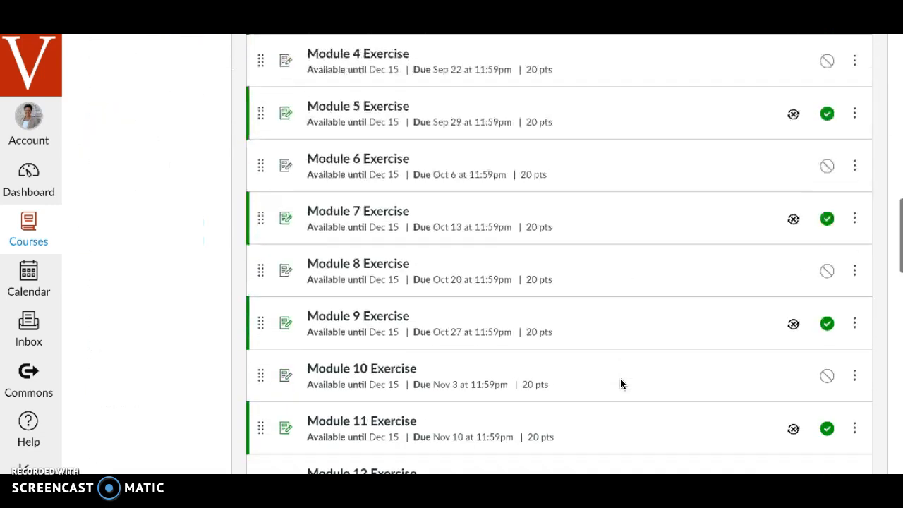
pyautogui.scroll(-5, 621, 376)
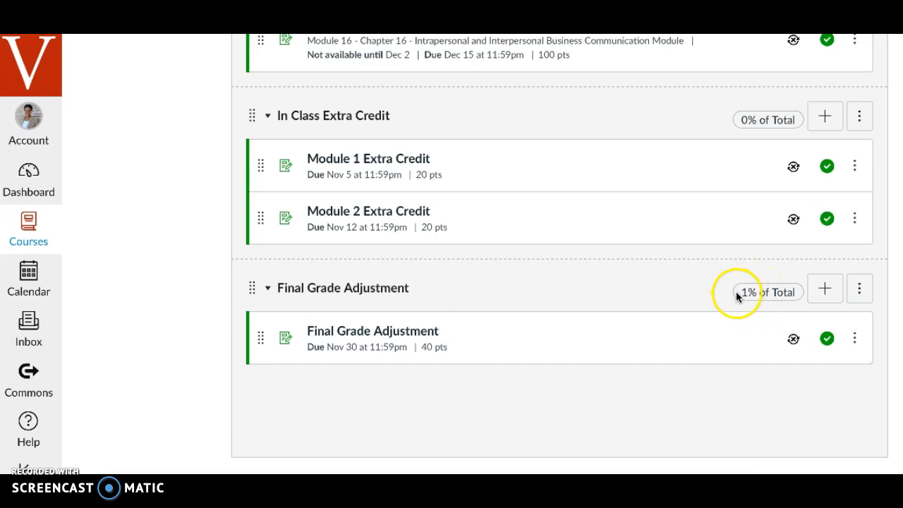
pyautogui.scroll(1, 443, 339)
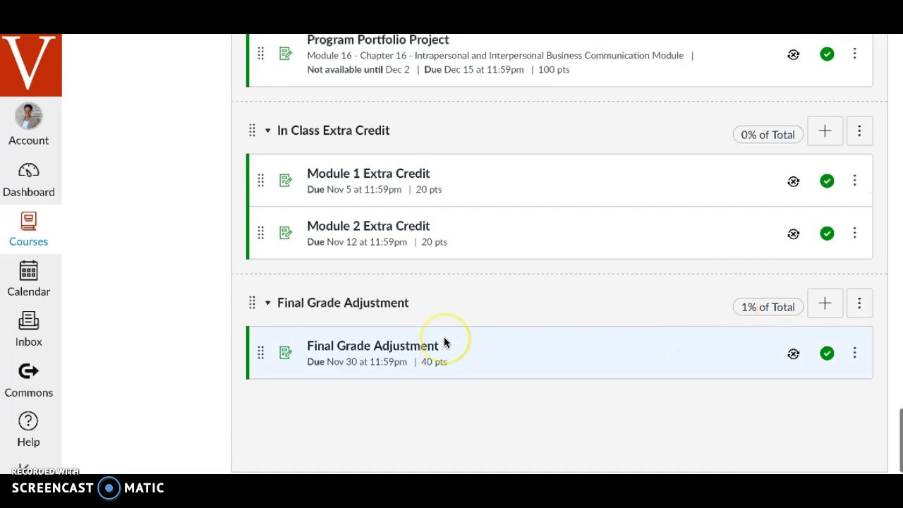
# Open the course home page with the syllabus.
pyautogui.scroll(20, 445, 341)
pyautogui.scroll(20, 444, 341)
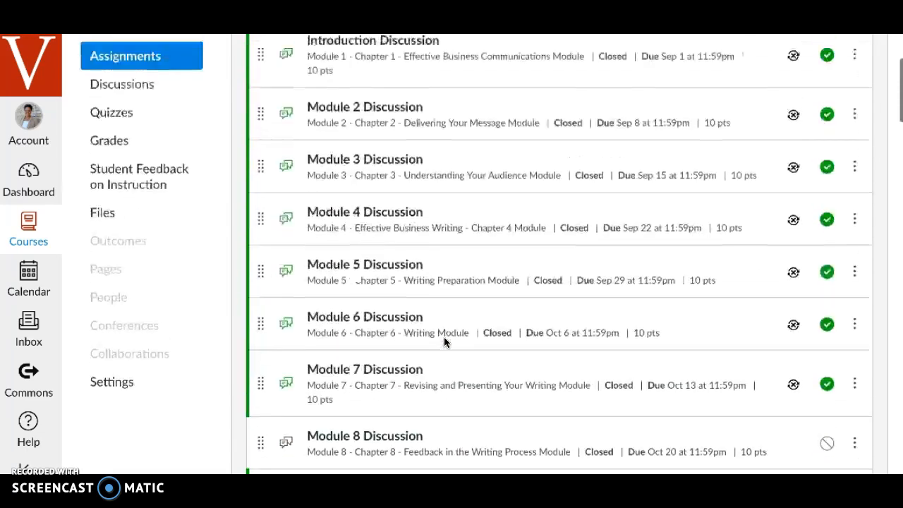
pyautogui.scroll(3, 444, 342)
pyautogui.click(115, 120)
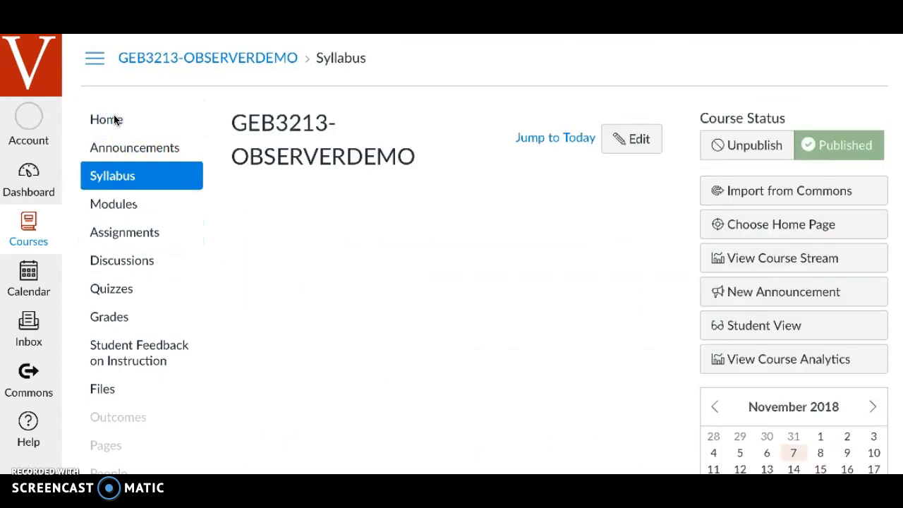
pyautogui.click(182, 172)
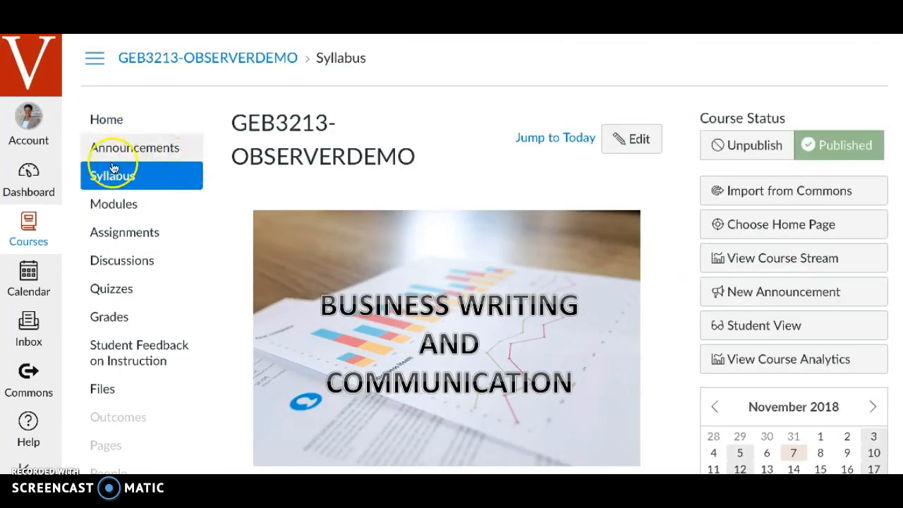